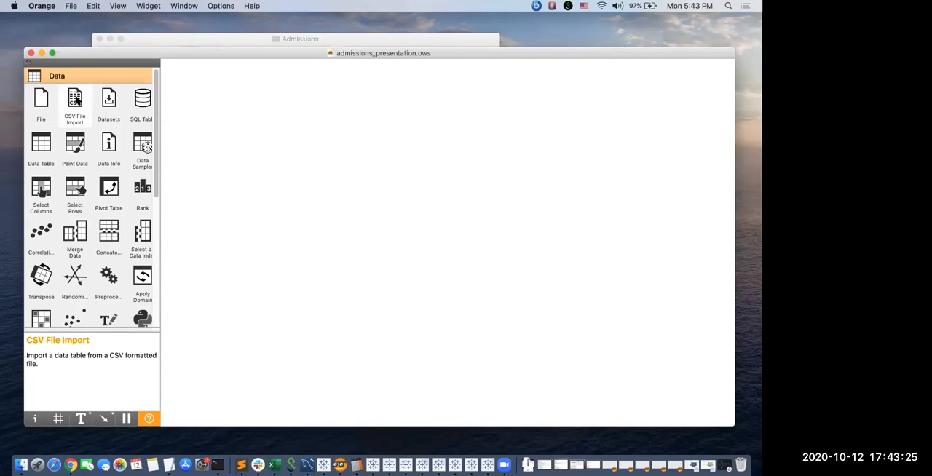
Add a CSV File Import widget to the empty workflow and load admissions.csv into it.
left_click_drag(75, 102, 212, 149)
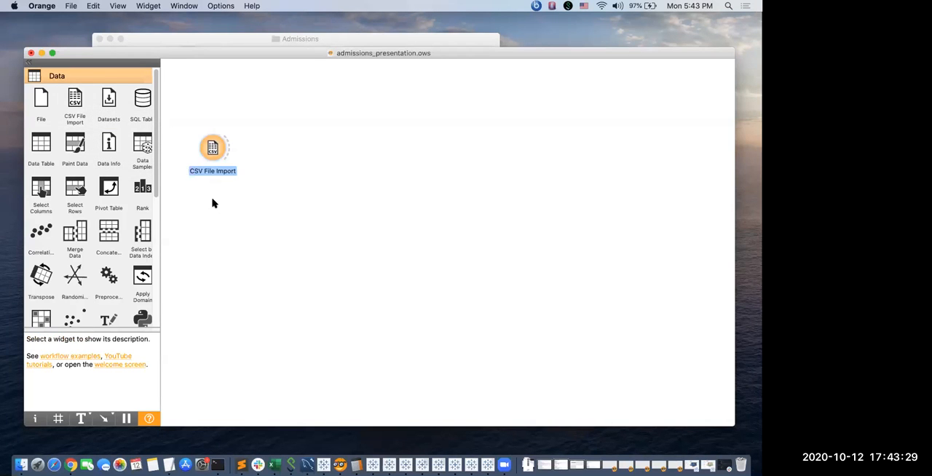
double_click(213, 147)
left_click(440, 143)
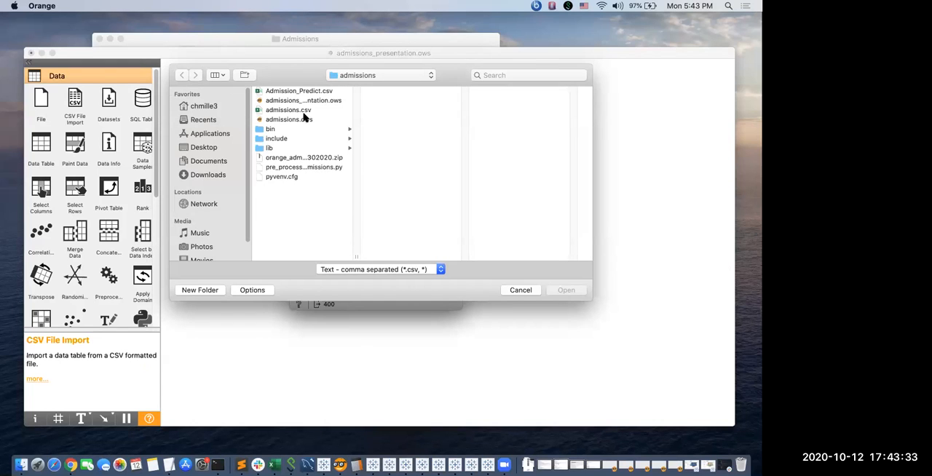
left_click(278, 110)
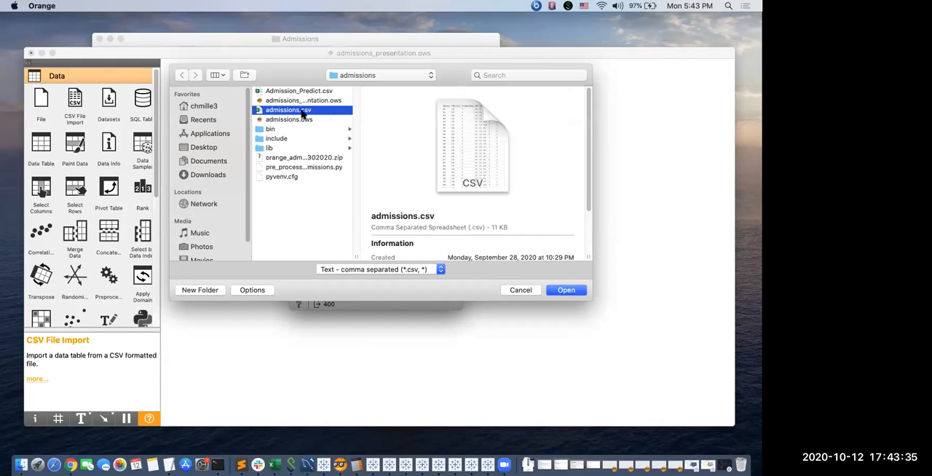
left_click(567, 290)
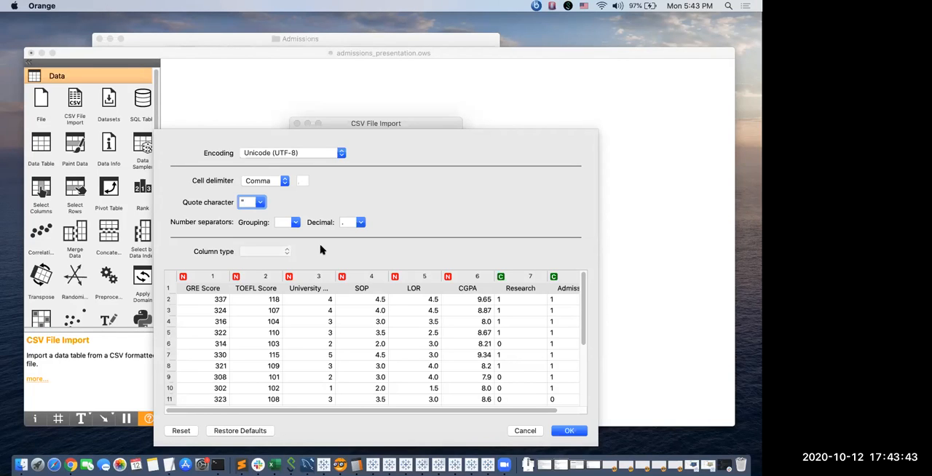
Examine the column type choices for the GRE Score column and widen the import options window to show the full Admission column.
left_click(194, 278)
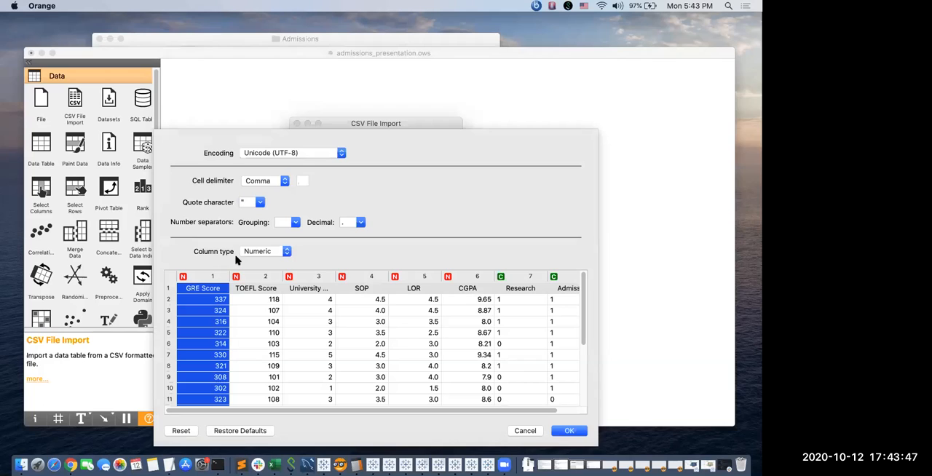
left_click(262, 255)
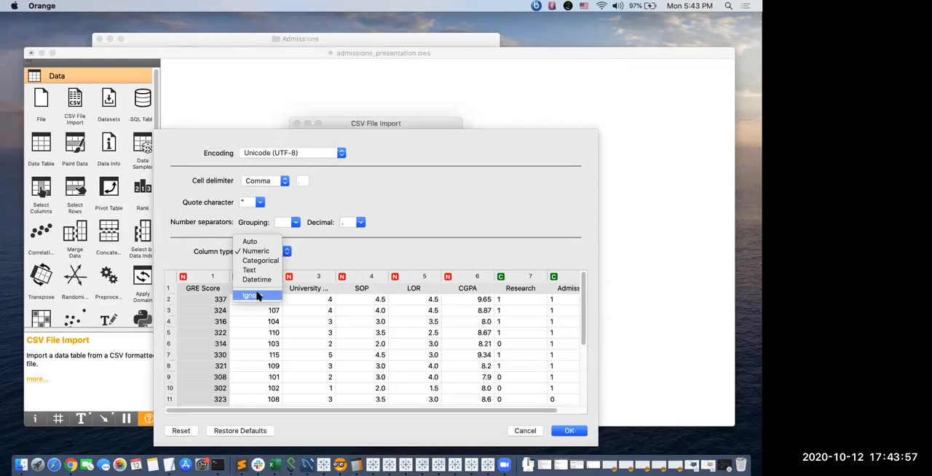
left_click(307, 253)
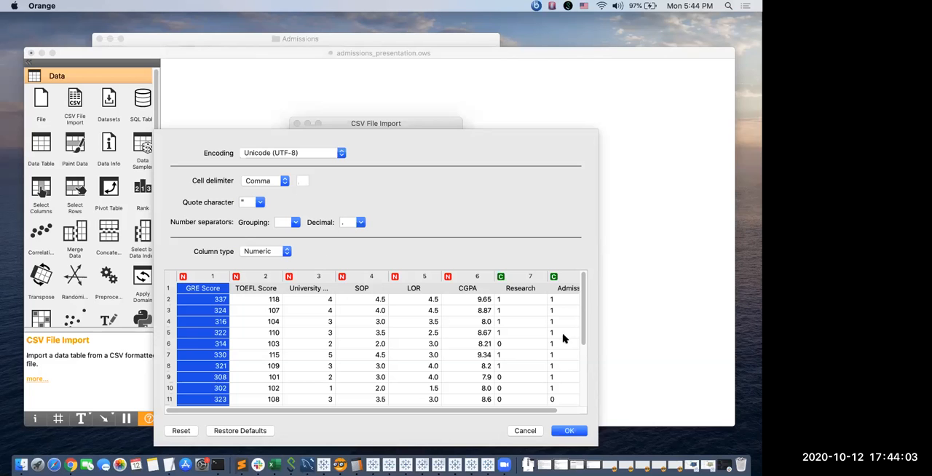
mouse_move(597, 329)
left_mouse_down()
mouse_move(649, 329)
mouse_move(609, 325)
left_mouse_up()
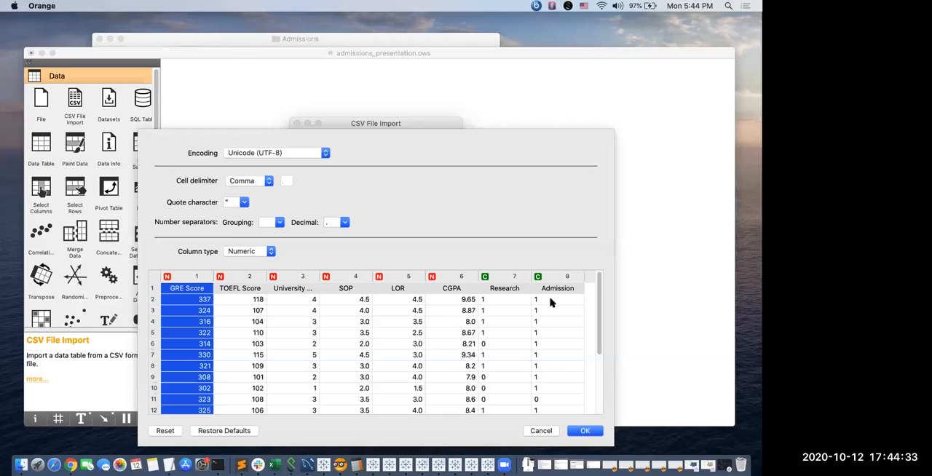
Check the column types from TOEFL Score through CGPA, accept the import options and close the CSV File Import window.
left_click(228, 278)
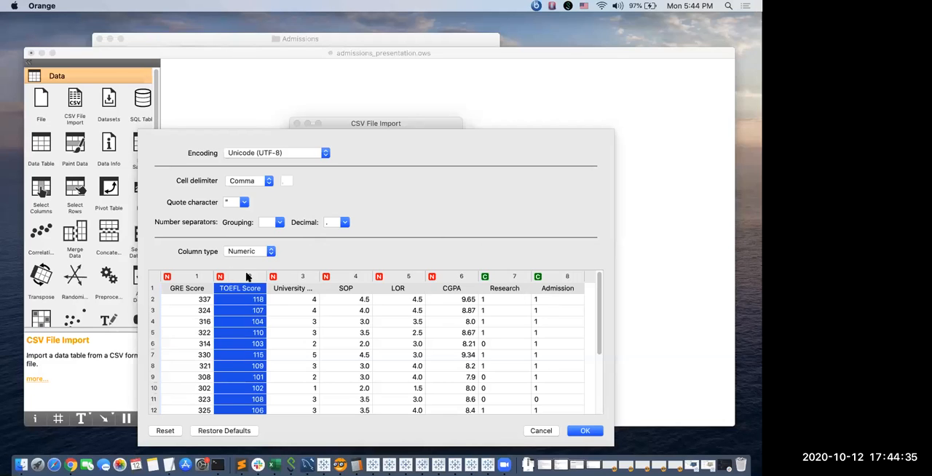
left_click(270, 253)
left_click(280, 266)
left_click(291, 281)
left_click(346, 277)
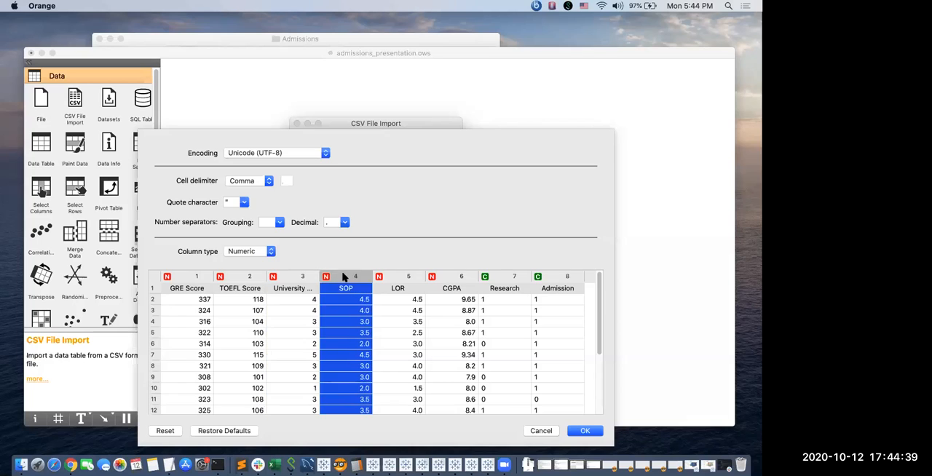
left_click(398, 278)
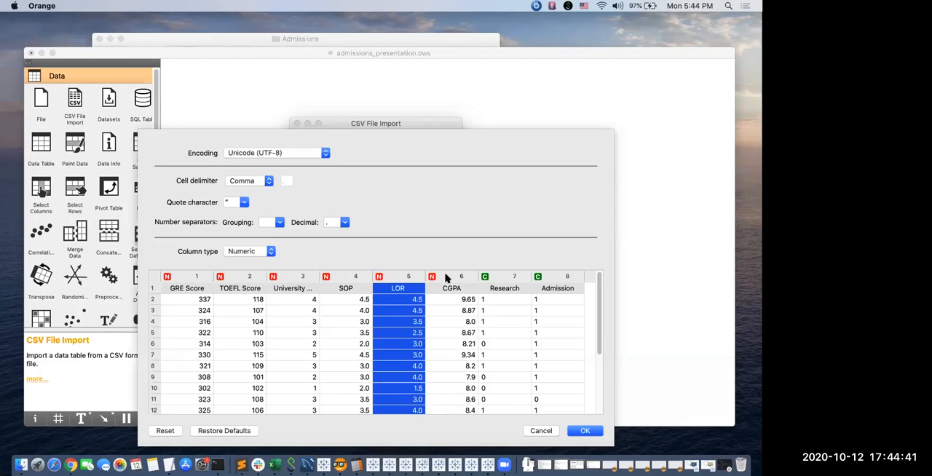
left_click(447, 277)
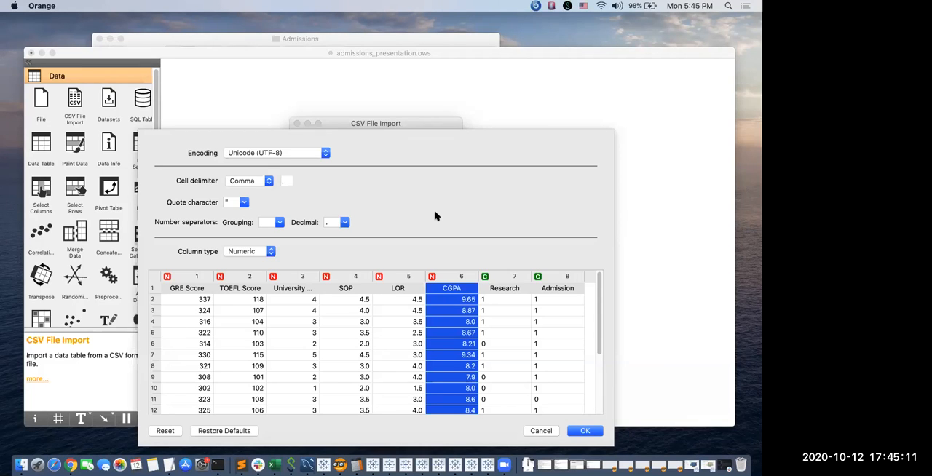
left_click(587, 431)
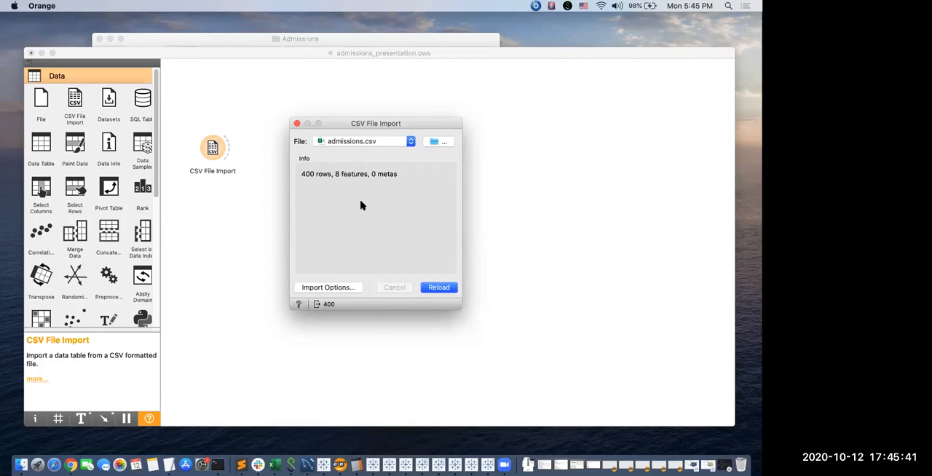
left_click(297, 126)
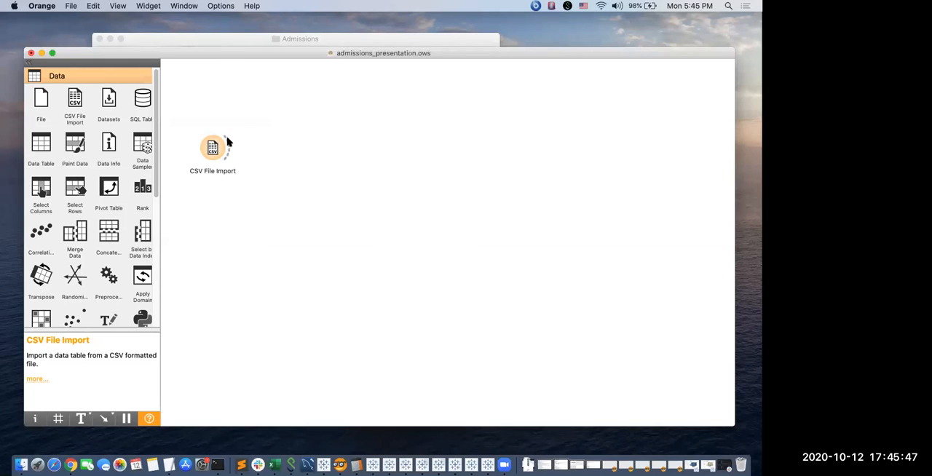
Add a Distributions widget linked to the output of CSV File Import.
left_click_drag(227, 143, 262, 111)
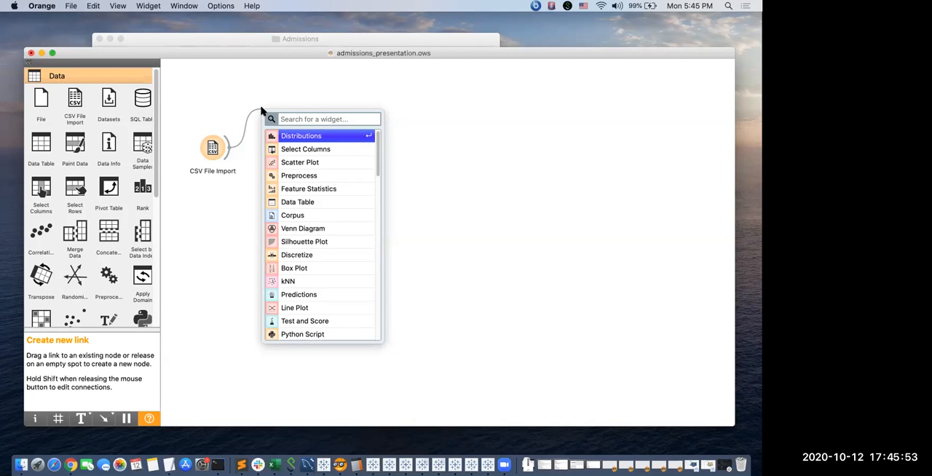
left_click(253, 127)
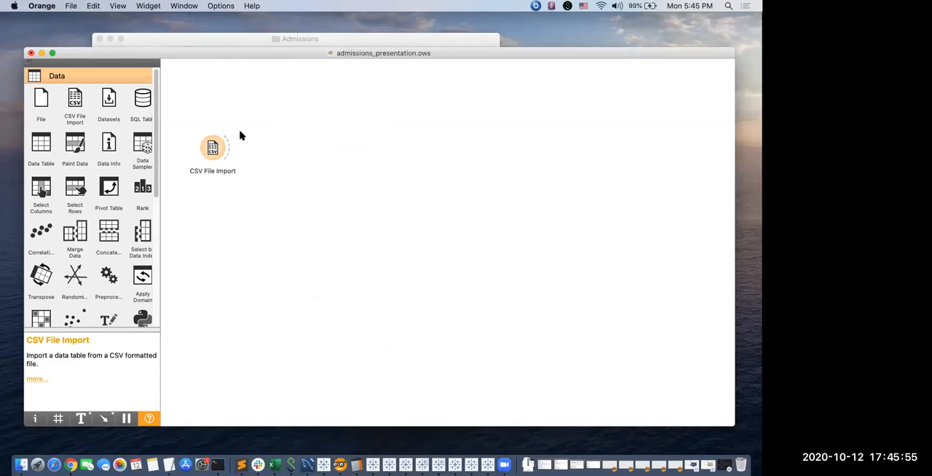
left_click_drag(228, 144, 265, 114)
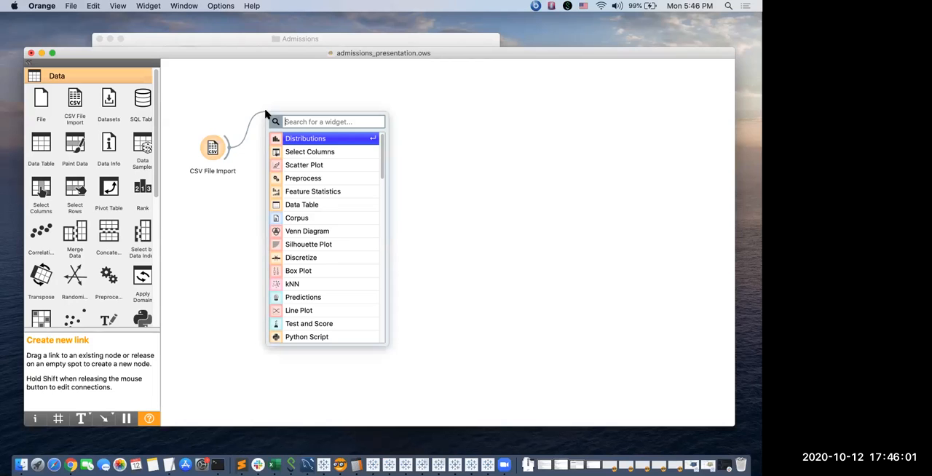
type("dist")
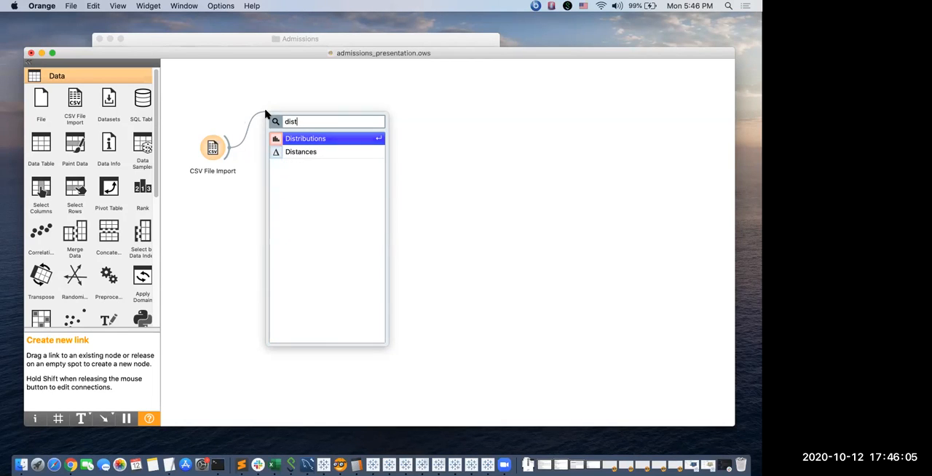
key("Return")
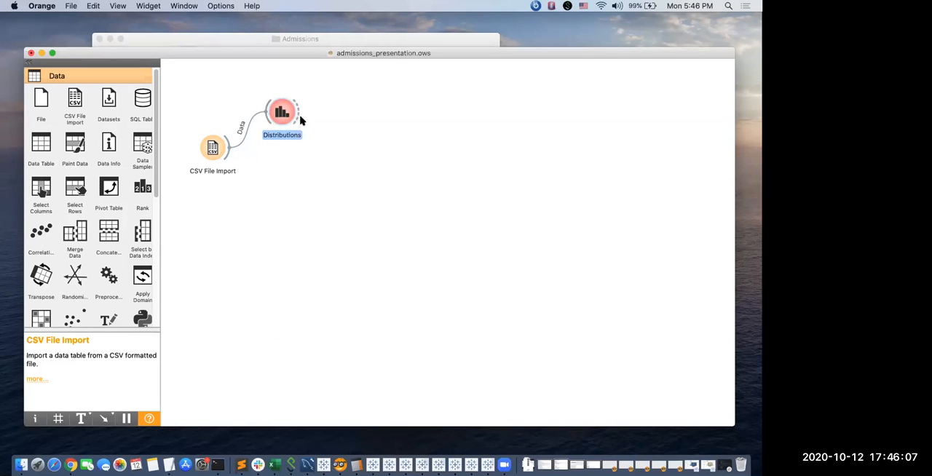
Open the Distributions widget and view the histograms of the variables from GRE Score through CGPA, ending with Admission.
double_click(281, 111)
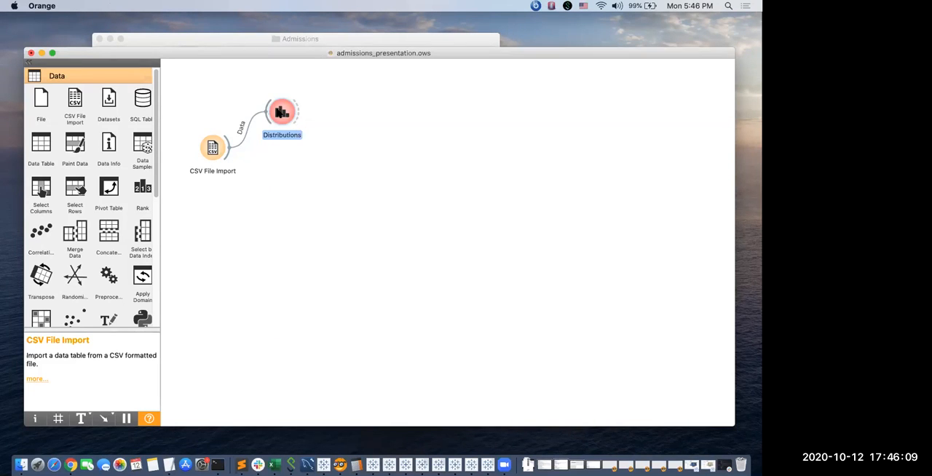
left_click(268, 95)
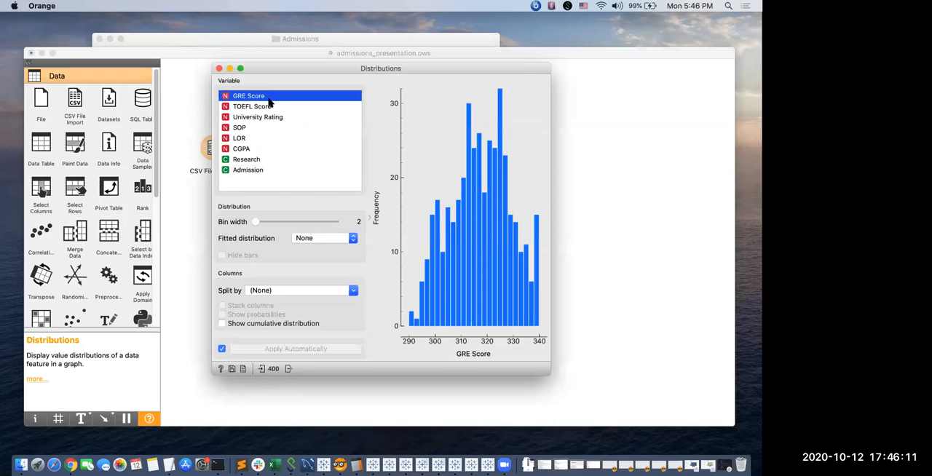
left_click(270, 107)
left_click(274, 117)
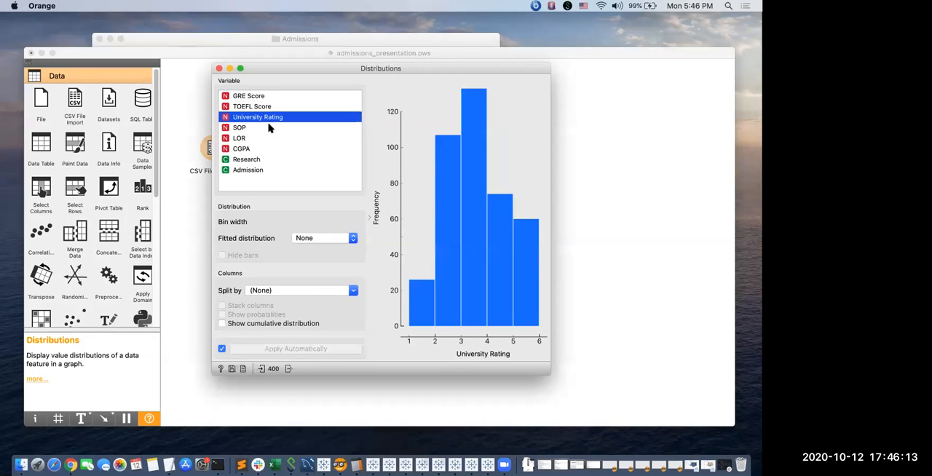
left_click(270, 128)
left_click(269, 138)
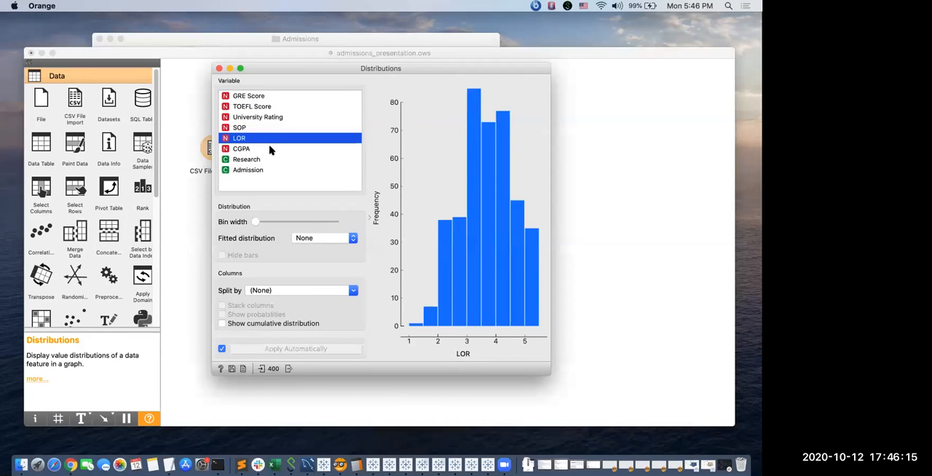
left_click(269, 148)
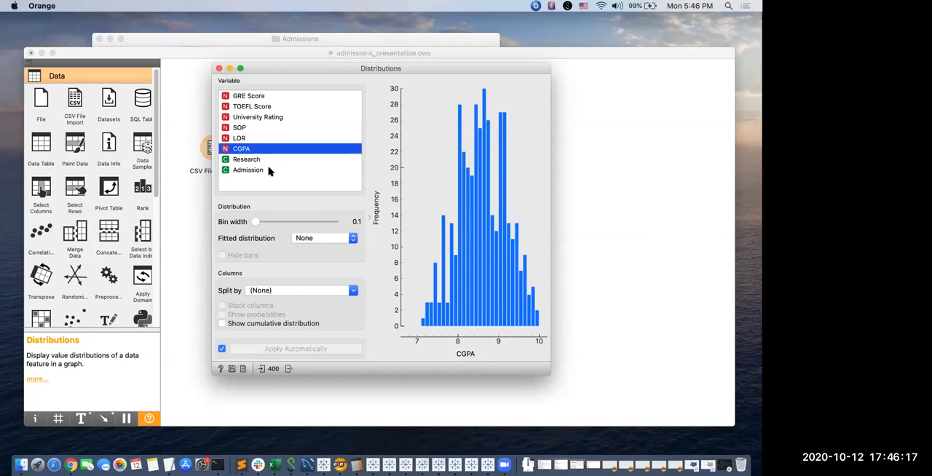
left_click(268, 170)
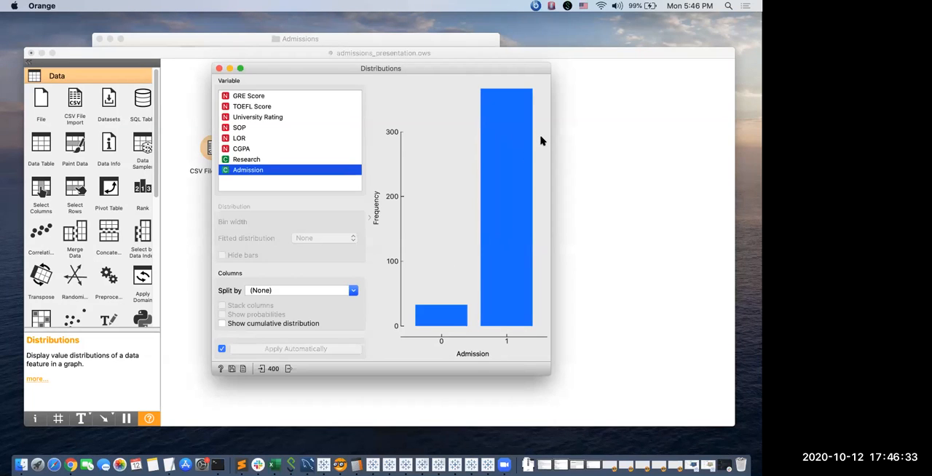
Inspect the counts of the 1 and 0 bars in the Admission distribution and close the plot.
left_click(485, 171)
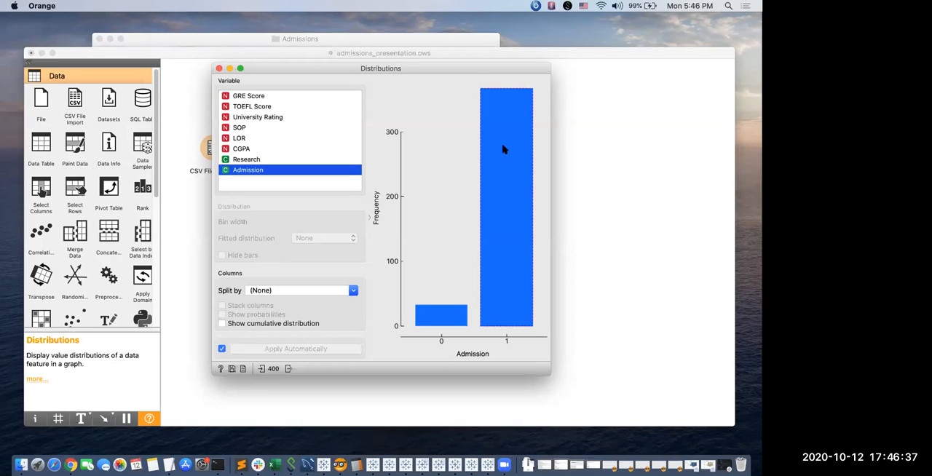
left_click(503, 150)
mouse_move(503, 150)
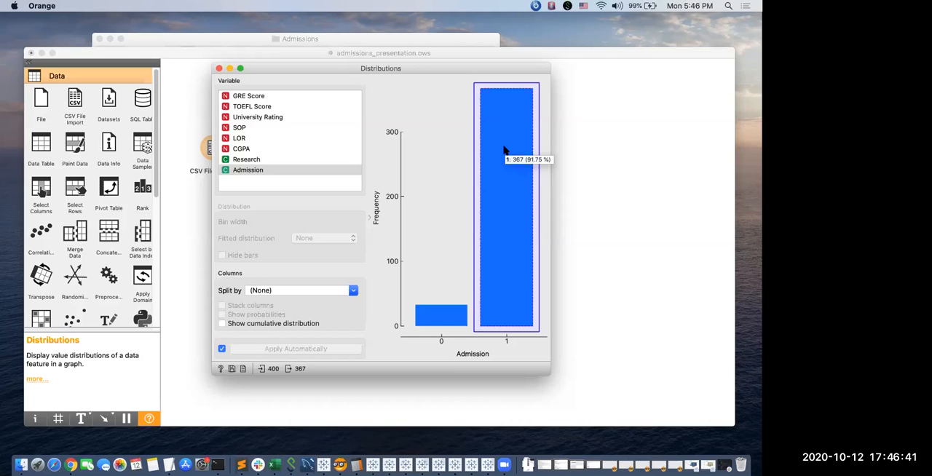
left_click(428, 319)
mouse_move(434, 318)
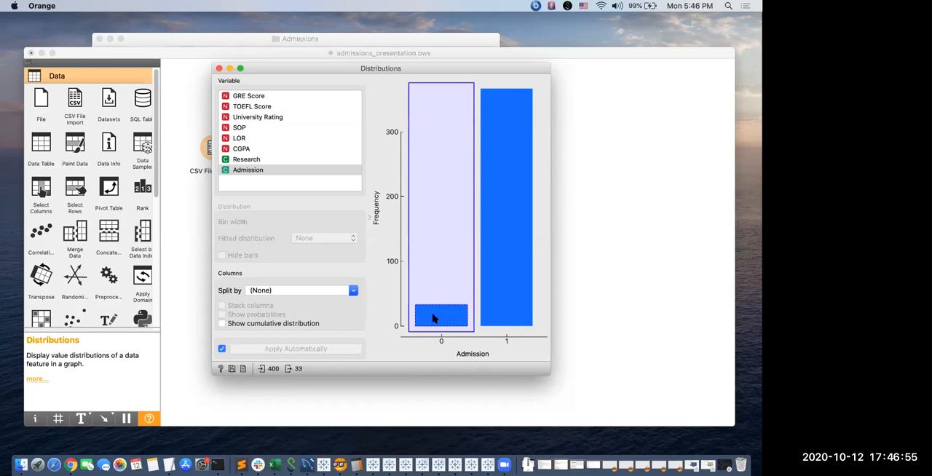
key("super+w")
Reopen the Distributions widget to view the Admission plot without a selected bar, and close it again.
left_click(283, 105)
double_click(282, 105)
left_click(308, 169)
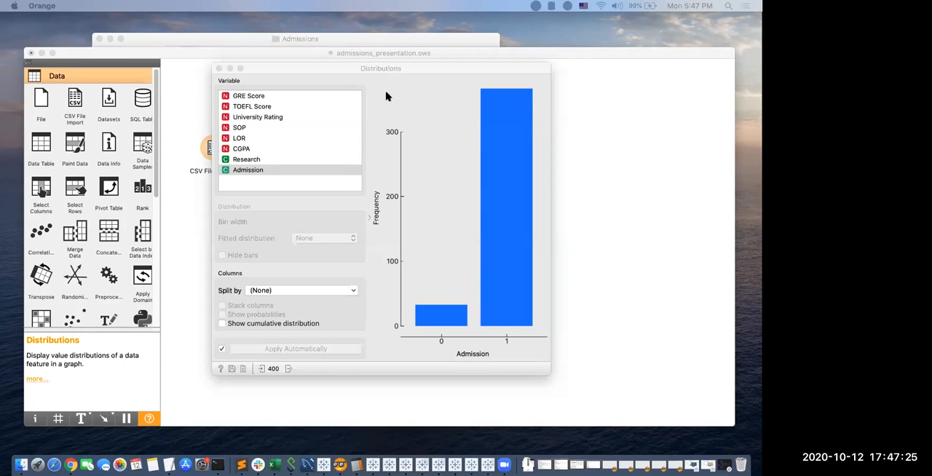
left_click(219, 67)
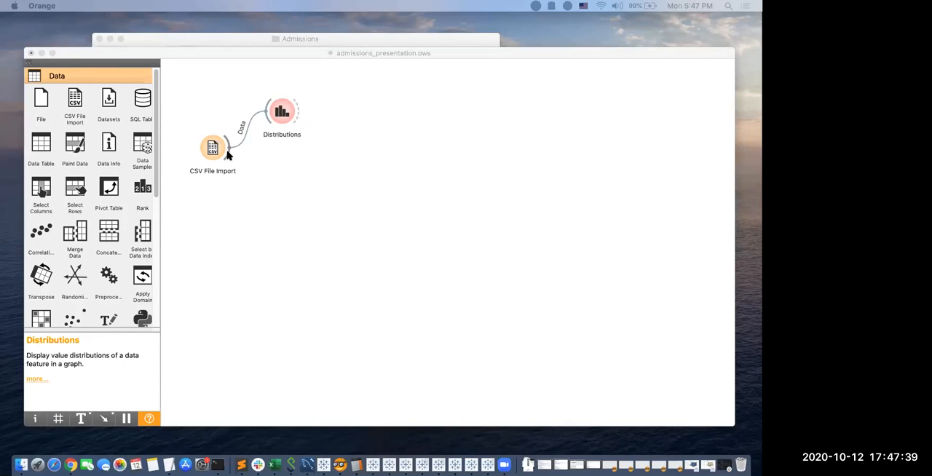
Add a Select Columns widget linked to the output of CSV File Import.
left_click_drag(228, 155, 277, 168)
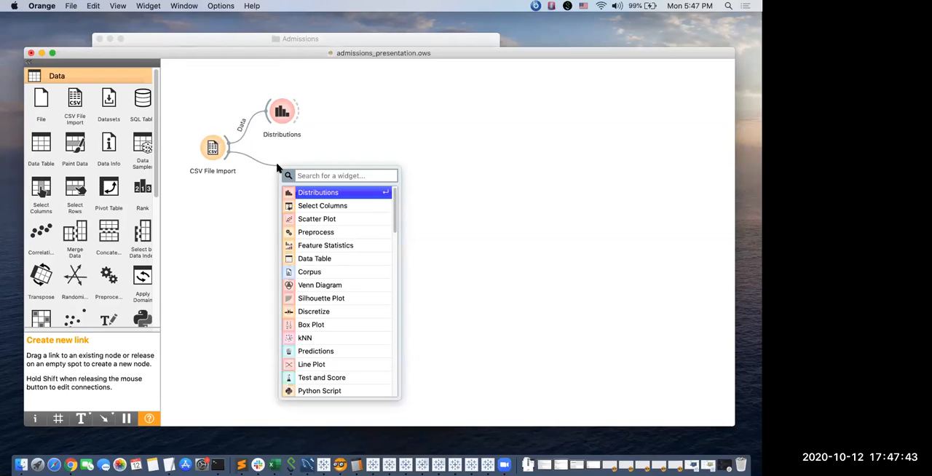
type("sel")
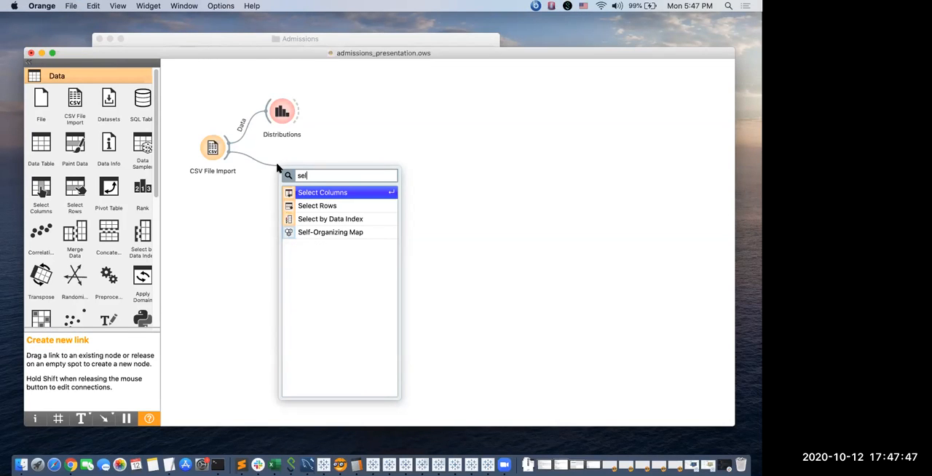
key("Return")
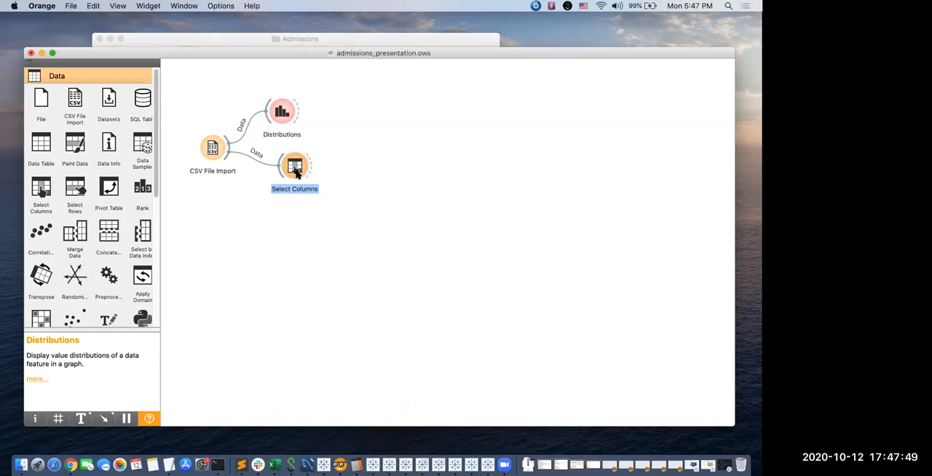
Open the Select Columns widget and move Admission from the target variable to the available variables.
double_click(297, 171)
left_click(422, 222)
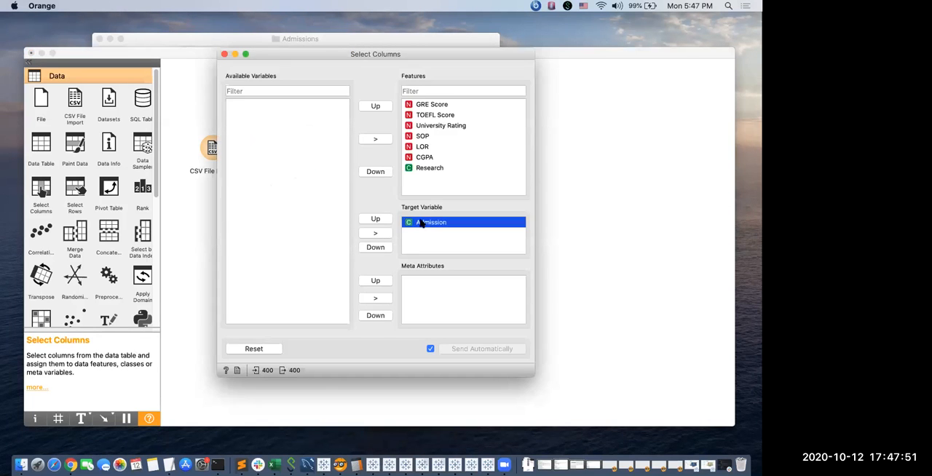
left_click(376, 233)
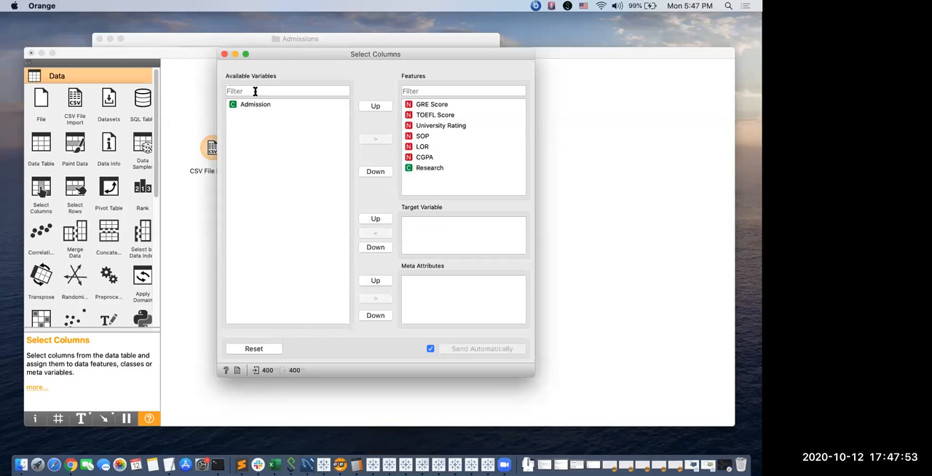
Move Admission from the available variables into the features and back out again.
left_click(264, 107)
left_click(375, 138)
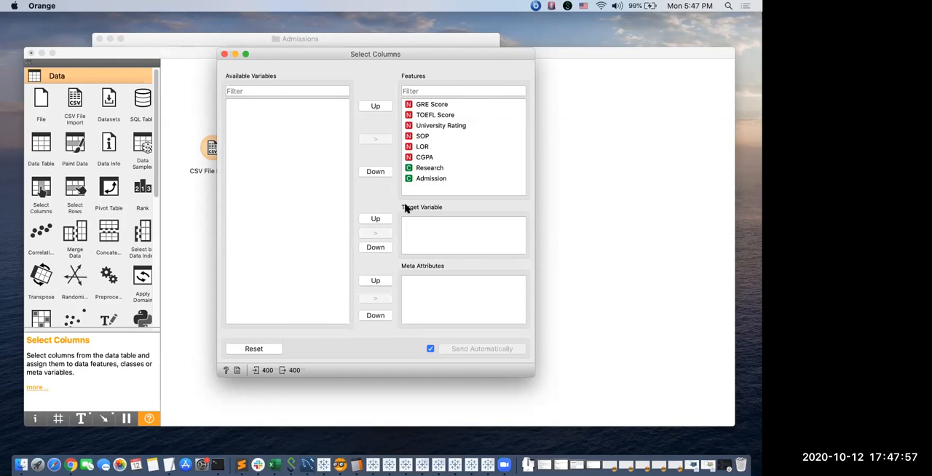
left_click(437, 179)
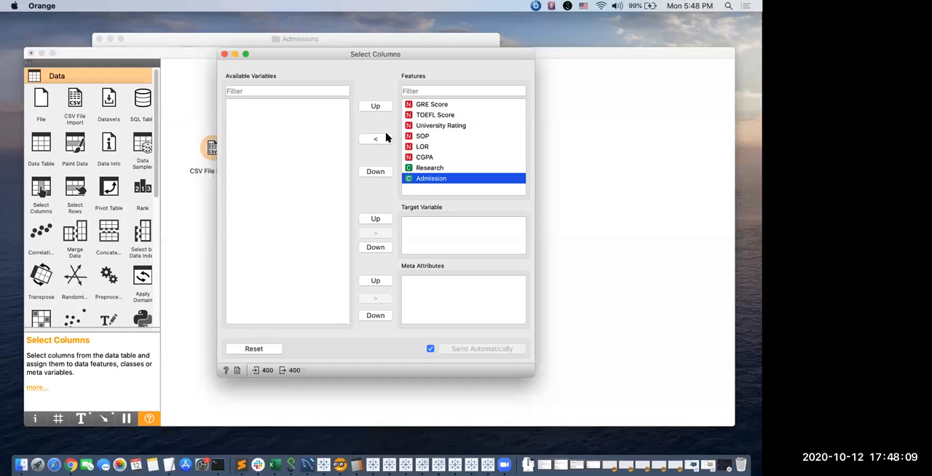
left_click(376, 140)
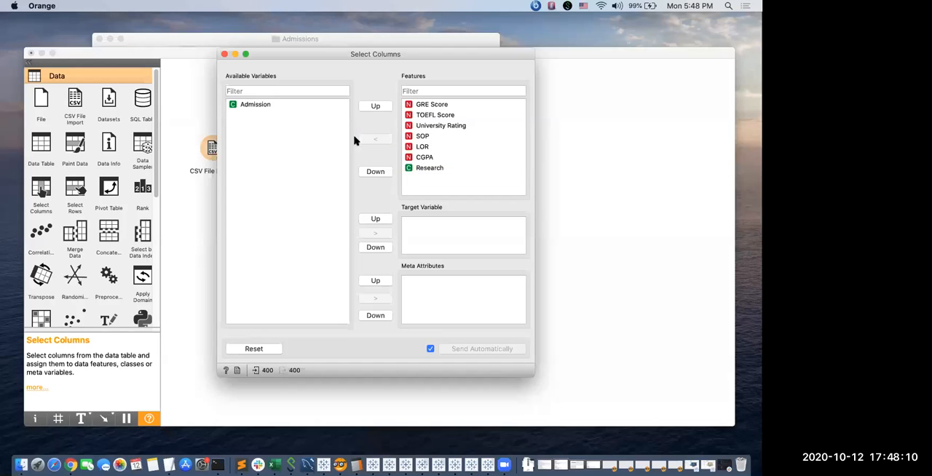
Assign Admission from the available variables as the target variable.
left_click(270, 106)
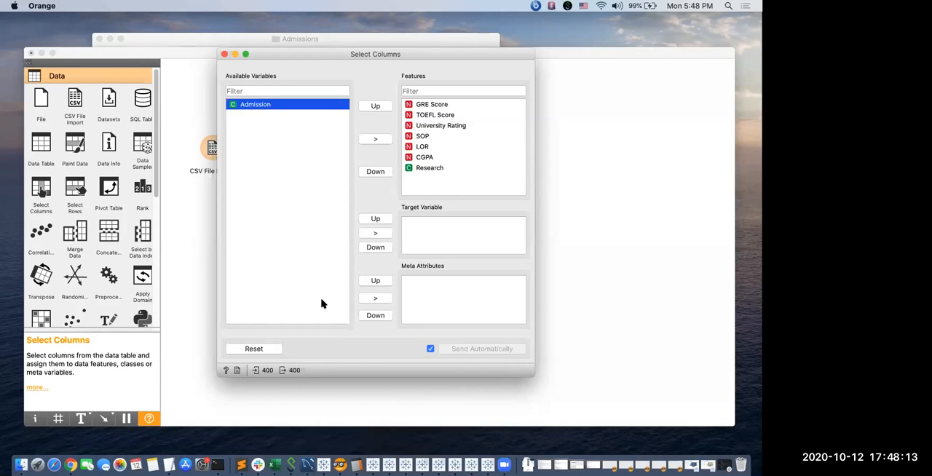
left_click(376, 233)
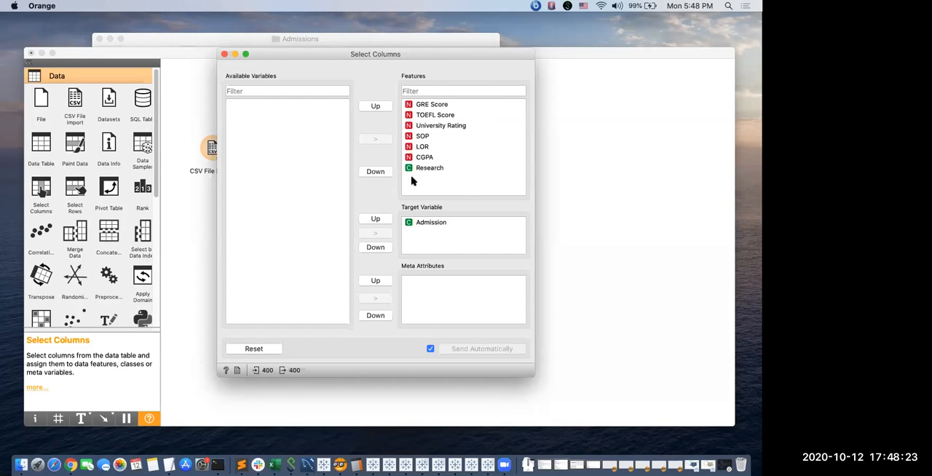
Remove SOP from the features, add it back at the end, and close Select Columns.
left_click(428, 137)
left_click(375, 139)
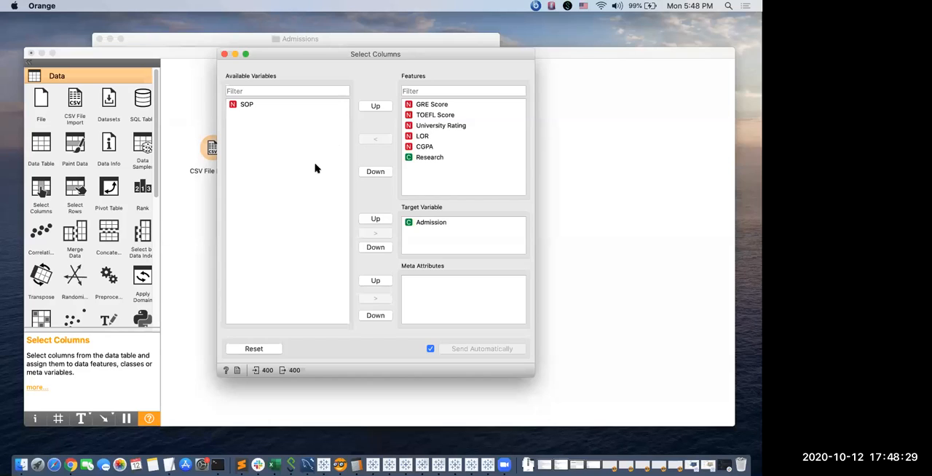
left_click(279, 107)
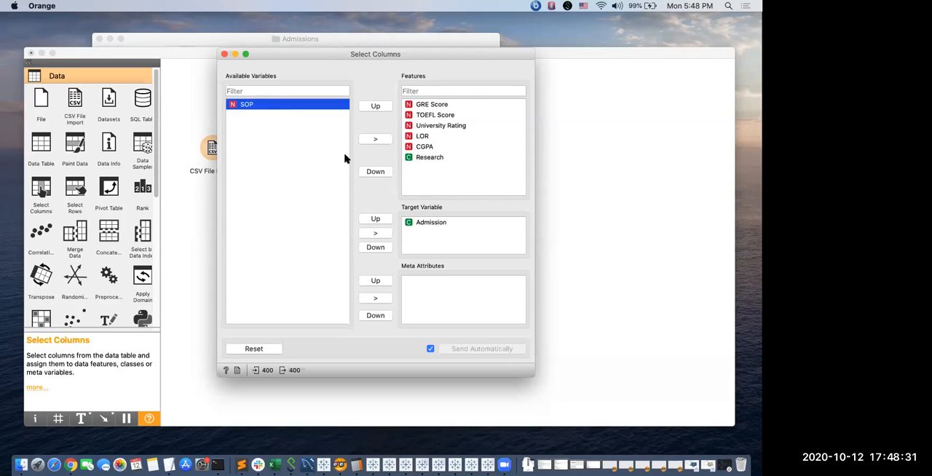
left_click(372, 140)
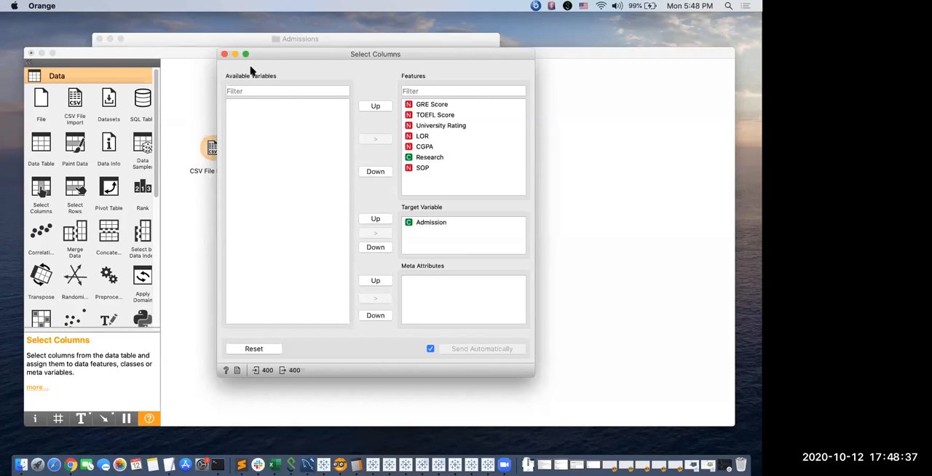
left_click(225, 54)
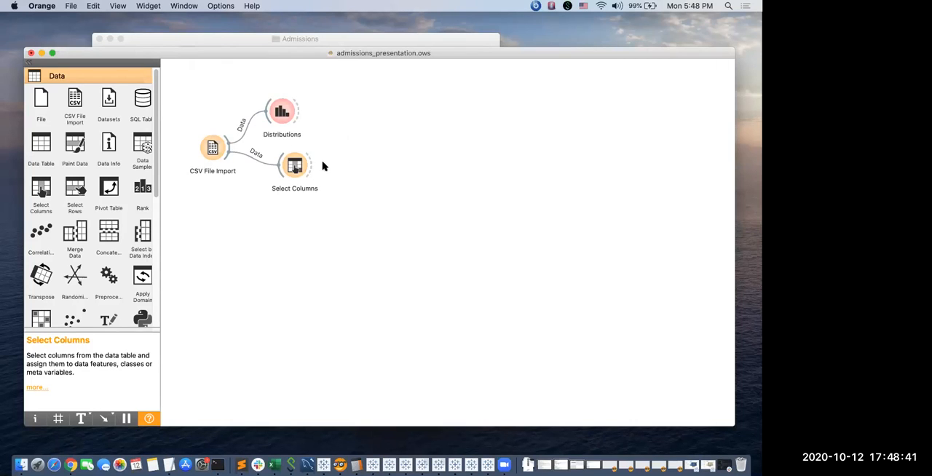
Add a Python Script widget linked to the output of Select Columns.
left_click_drag(309, 161, 345, 133)
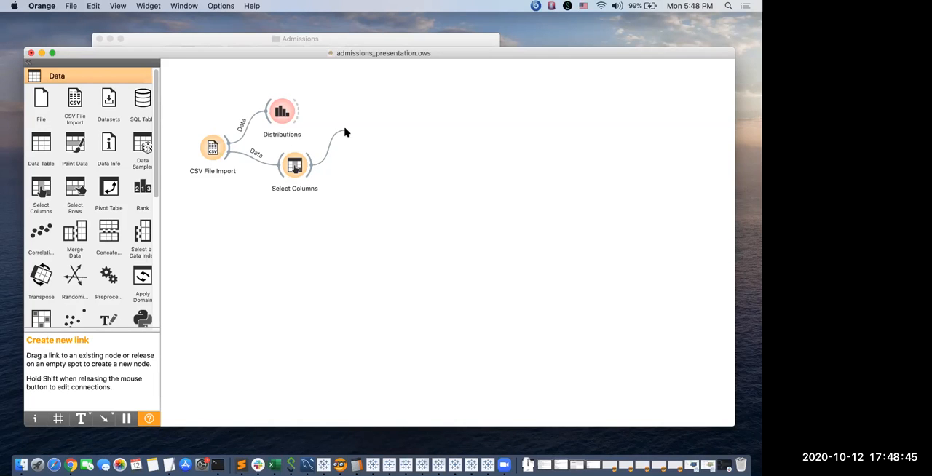
left_click_drag(345, 132, 346, 132)
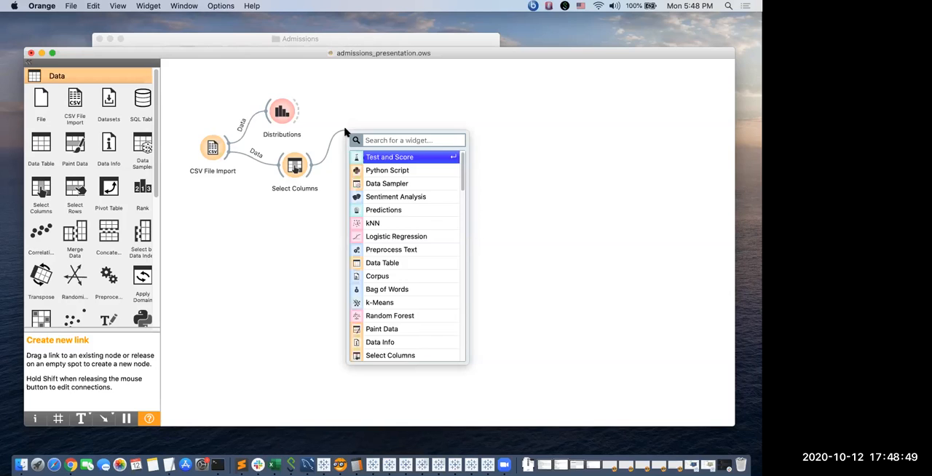
type("pyth")
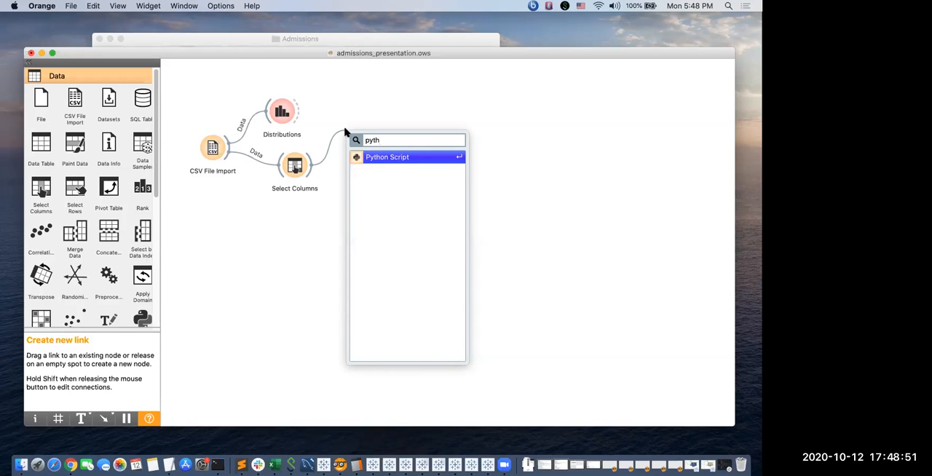
key("Return")
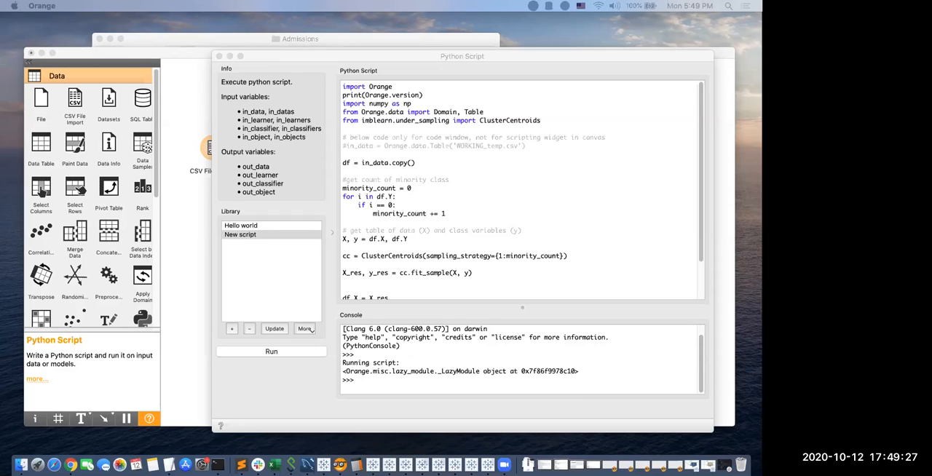
Replace the entire undersampling code in the Python Script widget with the copied SMOTE oversampling script.
left_click(406, 198)
key("super+a")
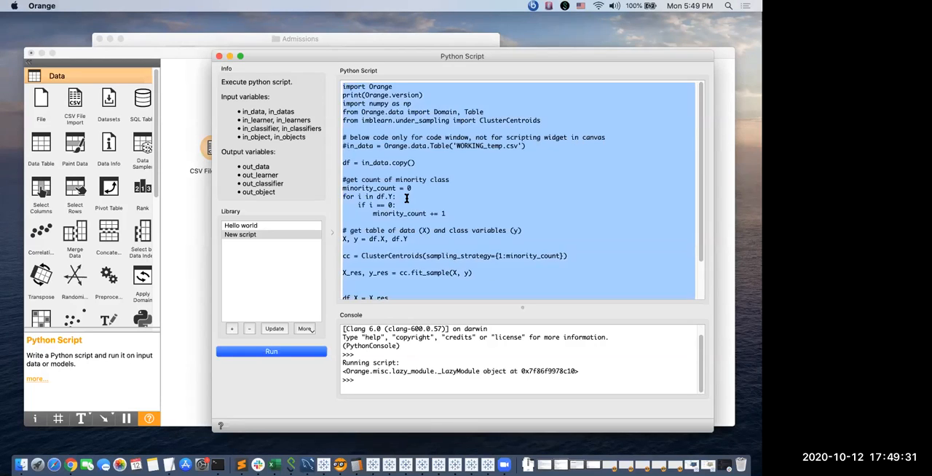
type("import Orange print(Orange.version) import numpy as np from Orange.data import Domain, Table from imblearn.over_sampling import SMOTE   df = in_data.copy()  # set variables for SMOTE sm = SMOTE(random_state=42)  # get table of data (X) and class variables (y) X, y = df.X, df.Y  # resample data and classes X_res, y_res = sm.fit_sample(X, y)   df.X = X_res df.Y = y_res  d = Domain(df.domain.attributes, df.domain.class_vars) out_data = Orange.data.Table(d, X_res, y_res)")
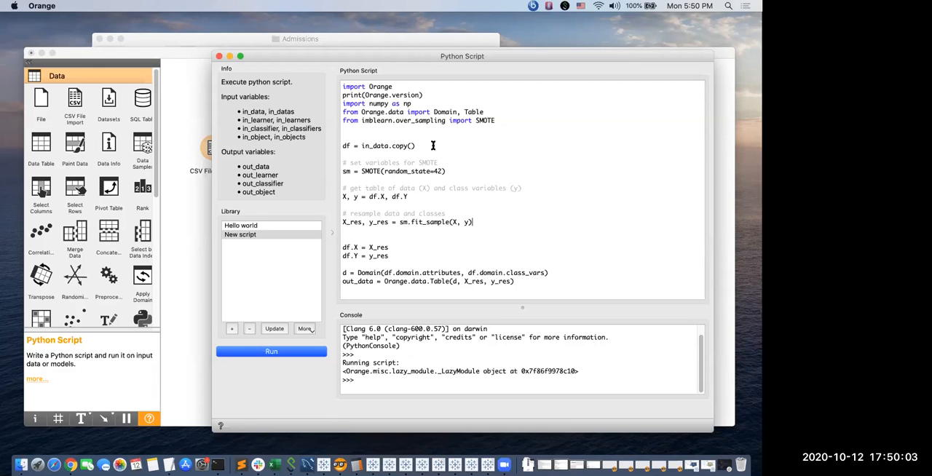
Review the in_data.copy, SMOTE and fit_sample parts of the code, run the script and close its window.
left_click_drag(426, 146, 341, 147)
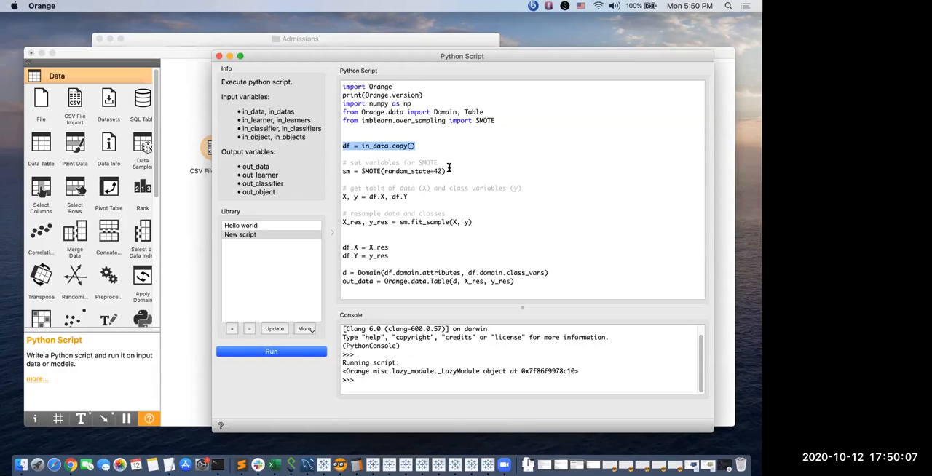
left_click_drag(441, 162, 340, 163)
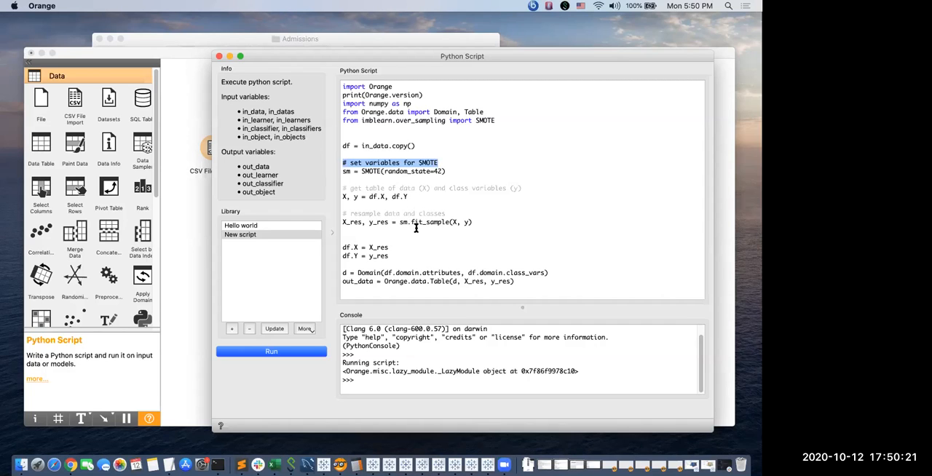
left_click_drag(399, 222, 473, 222)
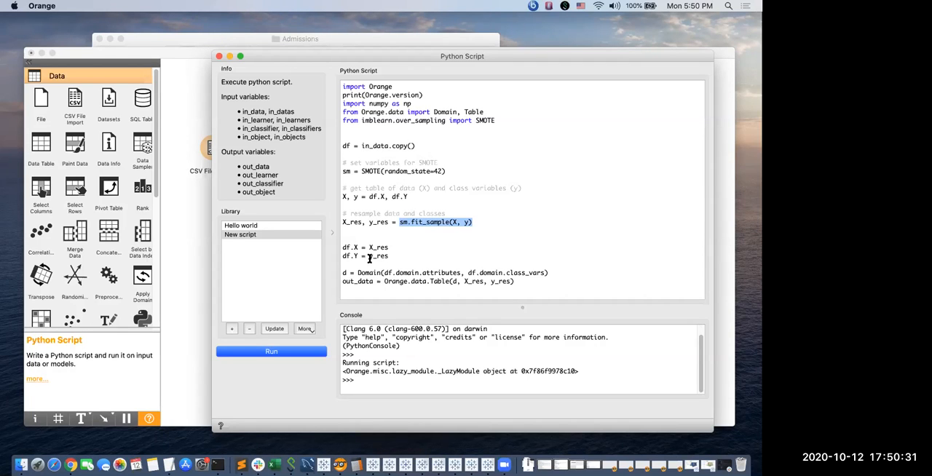
left_click(272, 353)
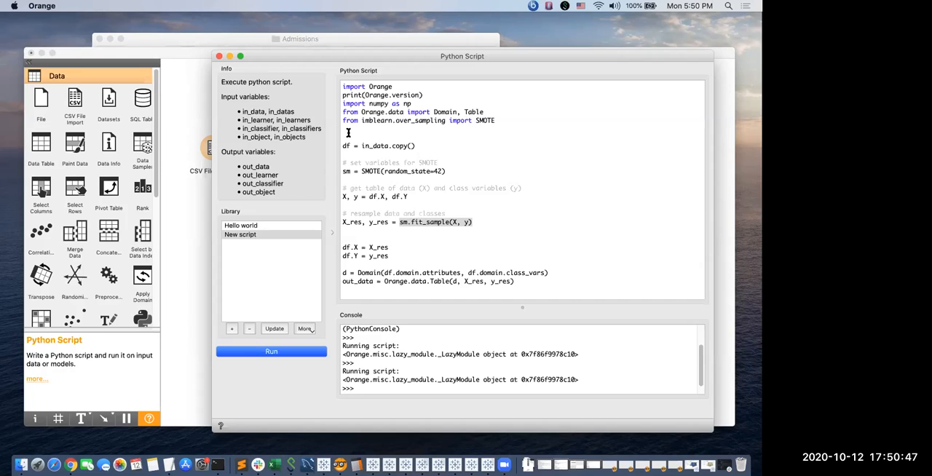
left_click(219, 58)
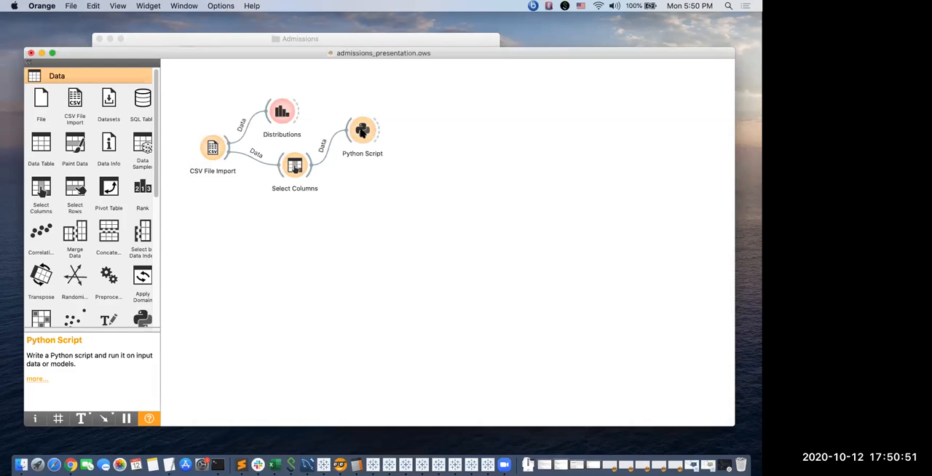
Rename the Python Script widget as Over Sample.
right_click(364, 138)
left_click(375, 154)
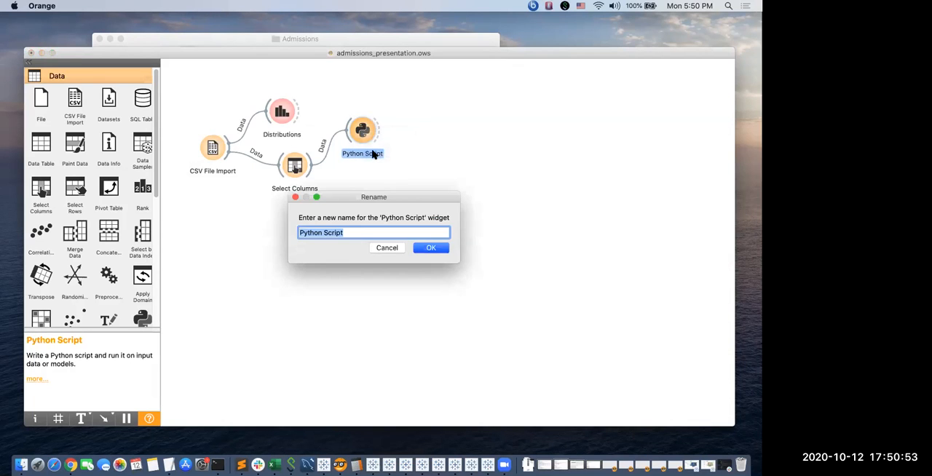
type("Opv")
key("BackSpace")
type("ver Sample")
key("Return")
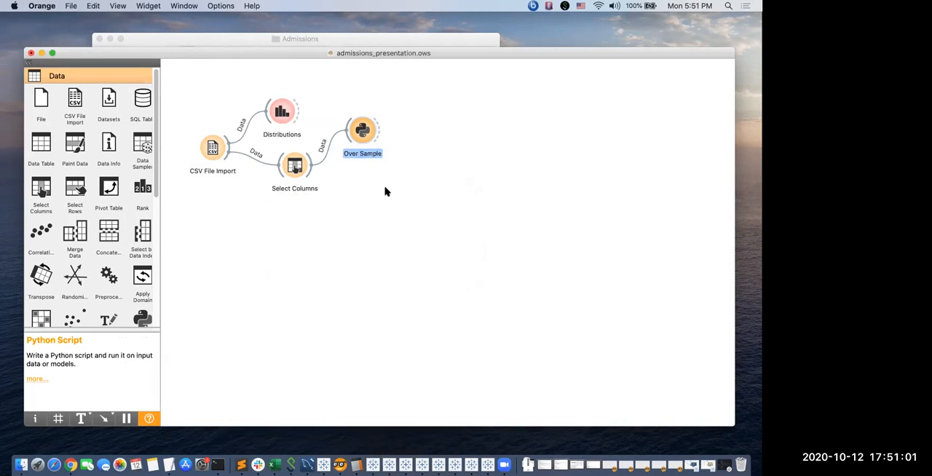
left_click(378, 181)
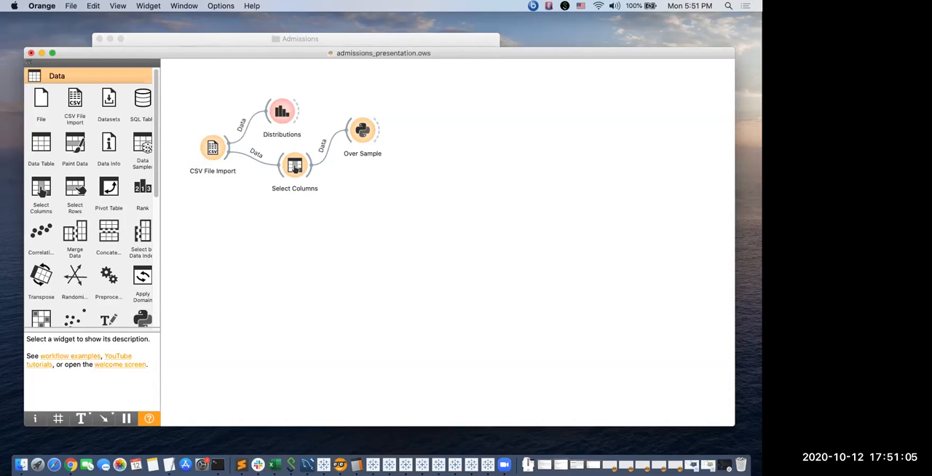
Add a second Distributions widget linked to the output of Over Sample.
left_click_drag(376, 126, 408, 100)
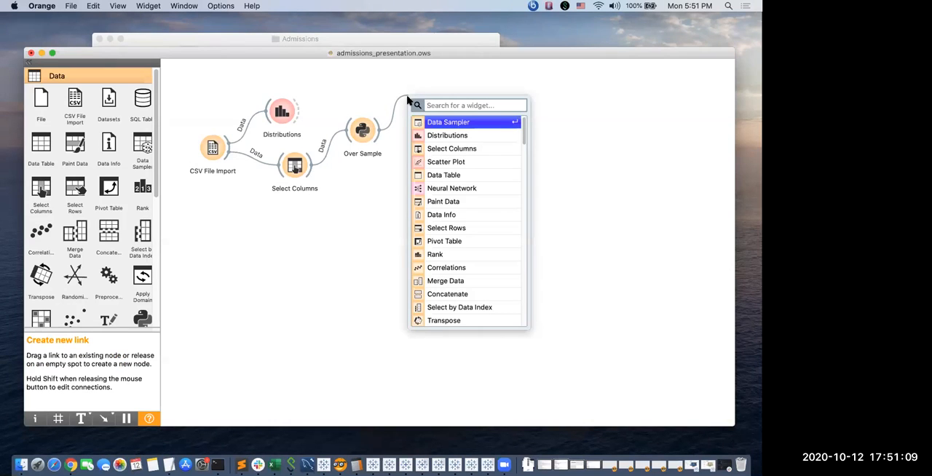
key("Down")
key("Return")
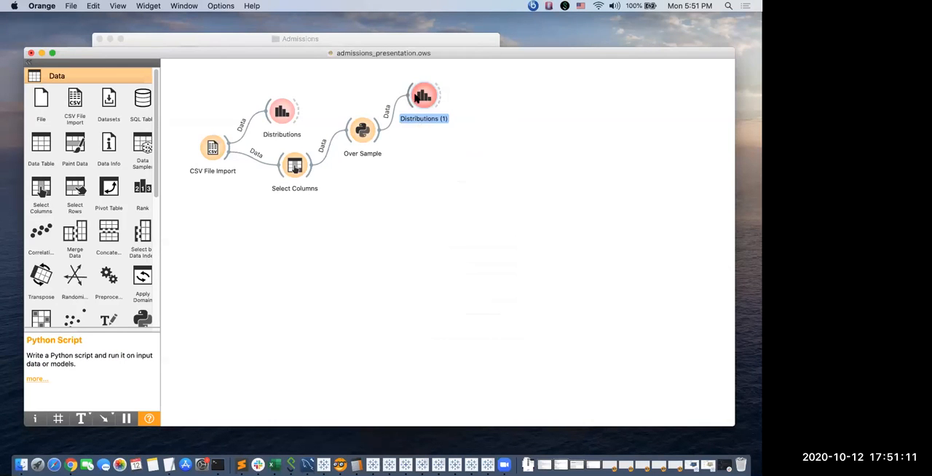
left_click(437, 91)
left_click(415, 125)
Open the new Distributions widget to compare the oversampled Admission classes, and close the plot.
double_click(426, 97)
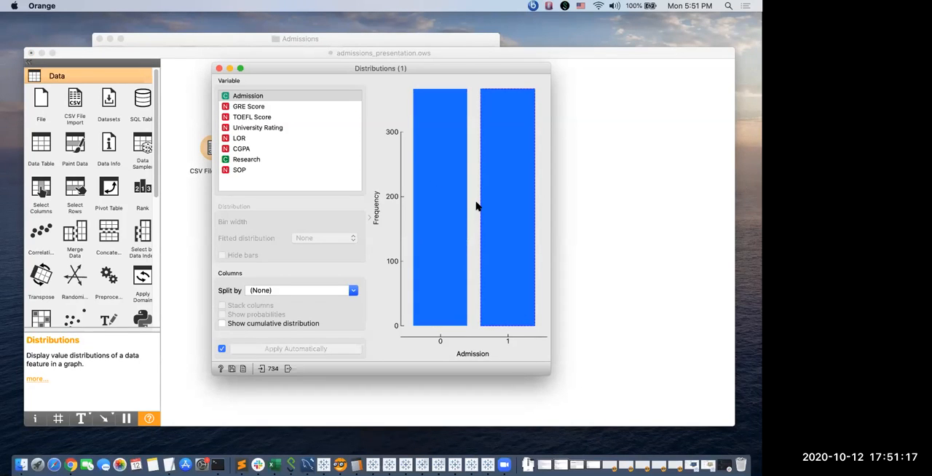
mouse_move(476, 207)
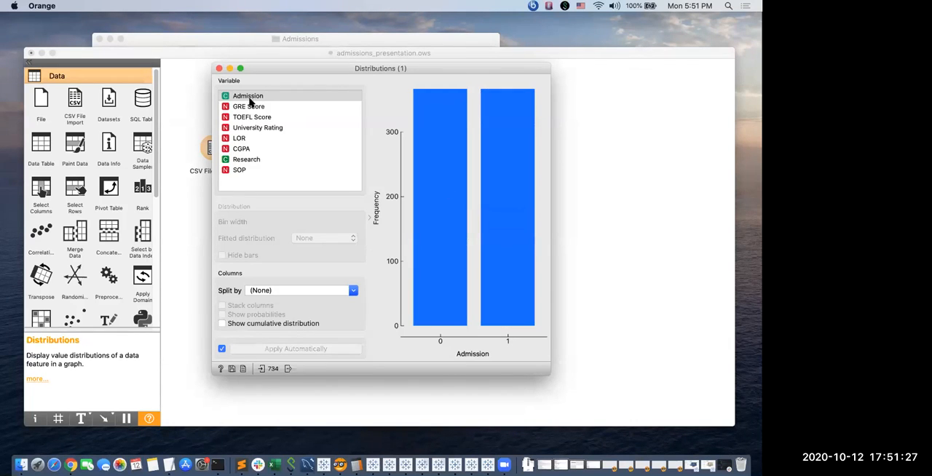
left_click(219, 69)
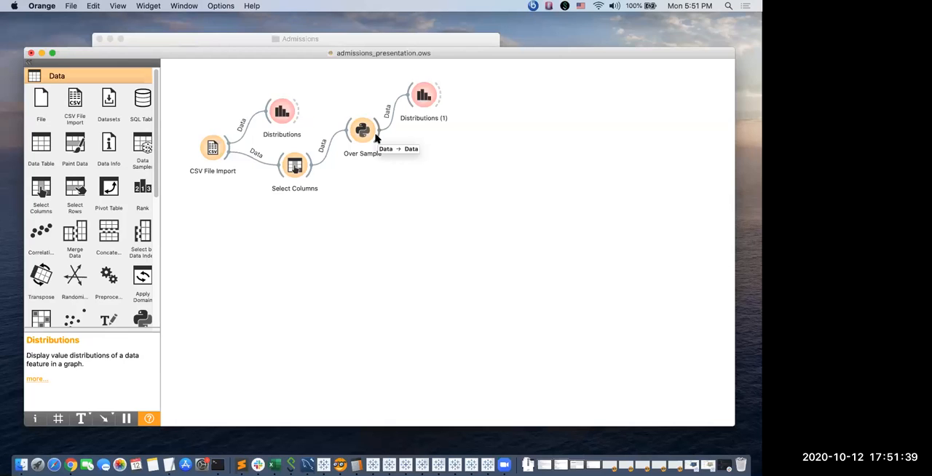
Add a Data Sampler widget linked to the output of Over Sample, check its sampling settings and close it.
left_click_drag(375, 139, 439, 159)
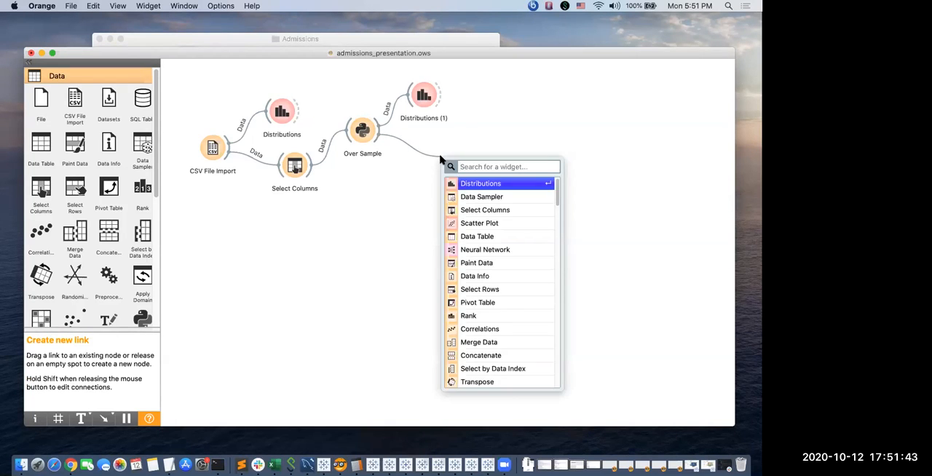
type("dat")
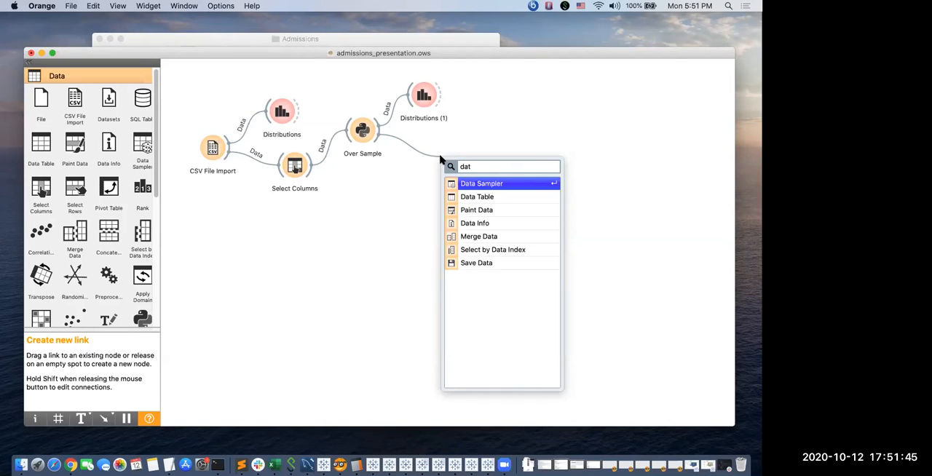
key("Return")
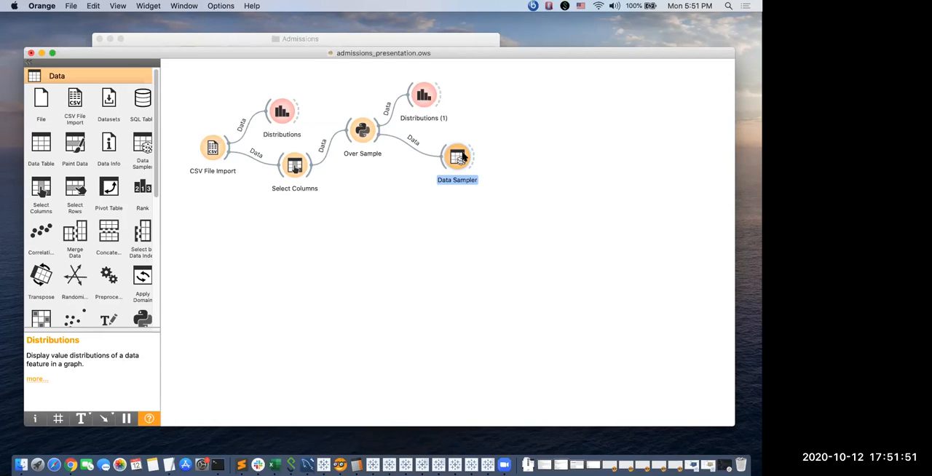
double_click(462, 156)
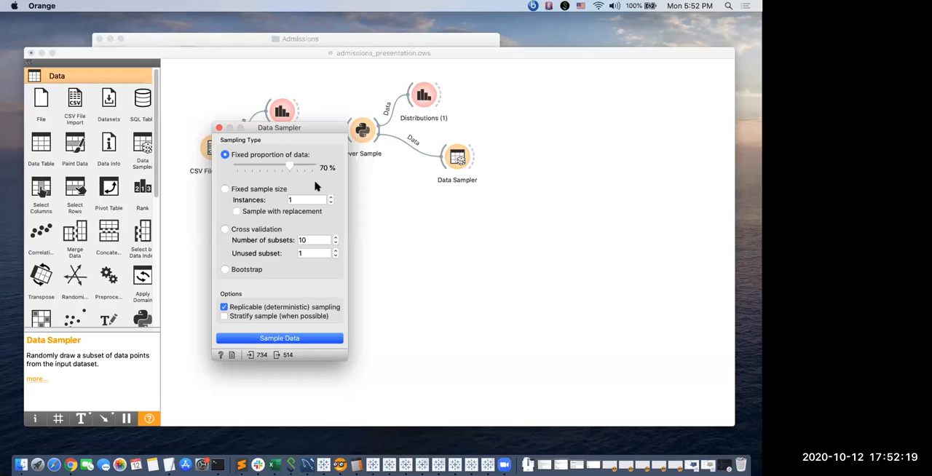
left_click(219, 128)
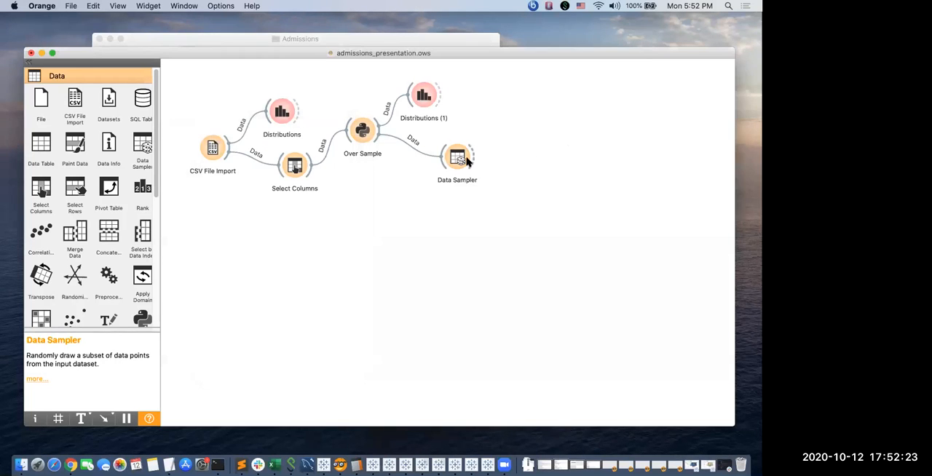
Add a Neural Network widget linked to the output of Data Sampler.
left_click_drag(471, 153, 515, 117)
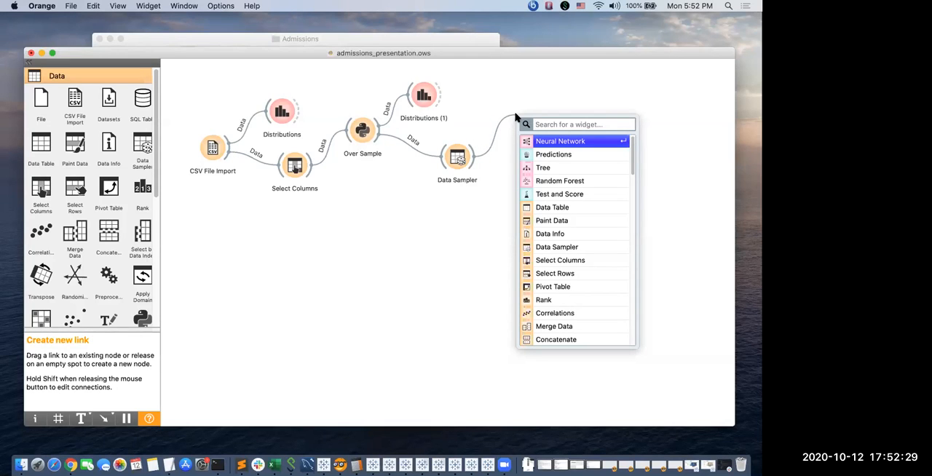
key("Return")
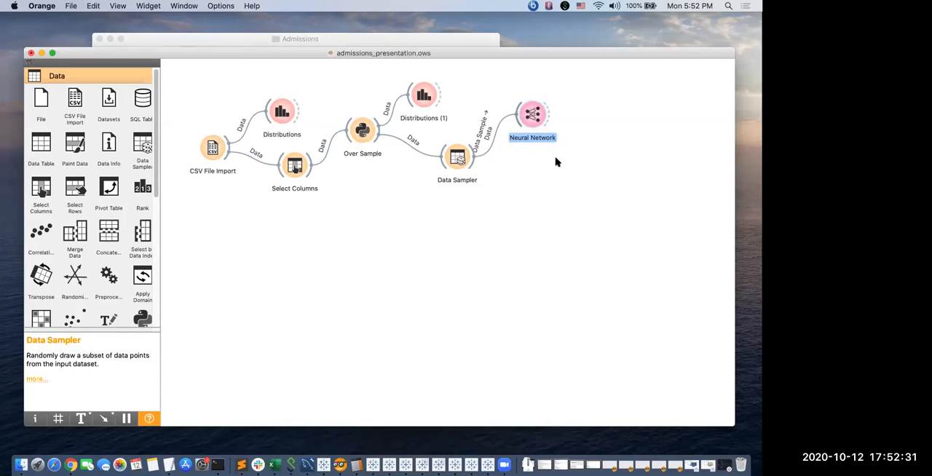
Review the Neural Network widget's hidden-layer neurons and activation options without changing them, and close its settings.
double_click(534, 114)
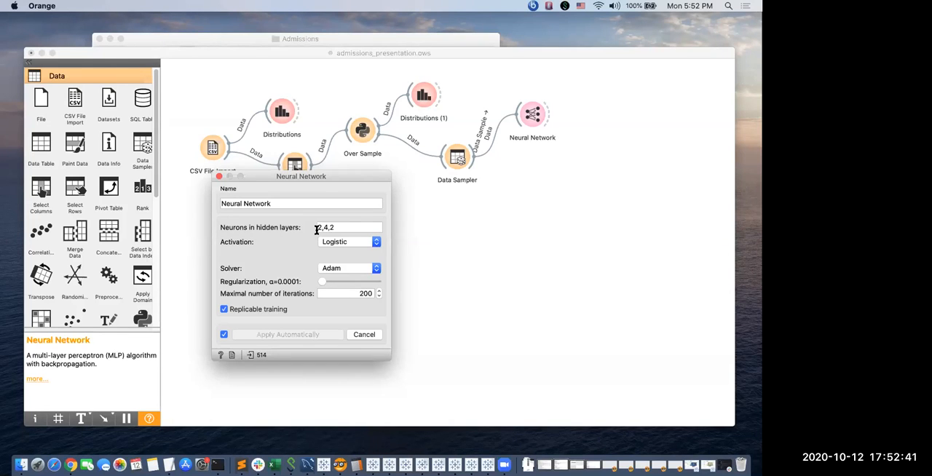
left_click_drag(334, 225, 311, 222)
left_click(341, 227)
left_click(344, 245)
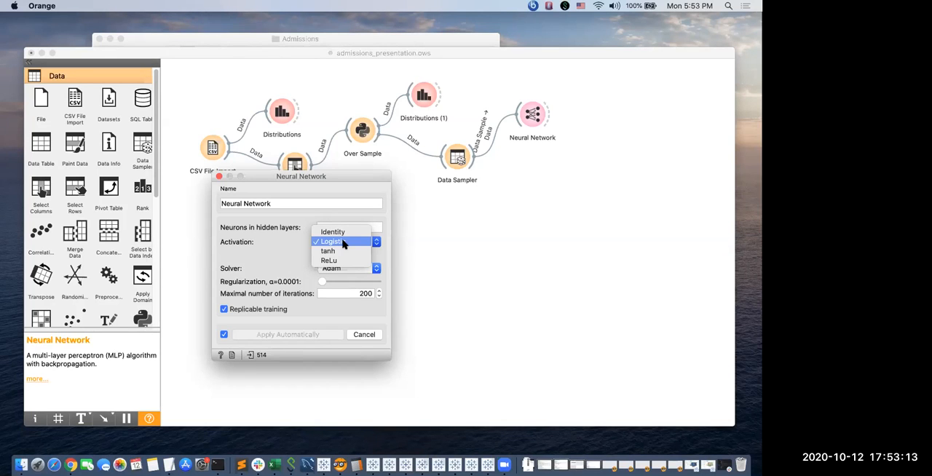
left_click(299, 244)
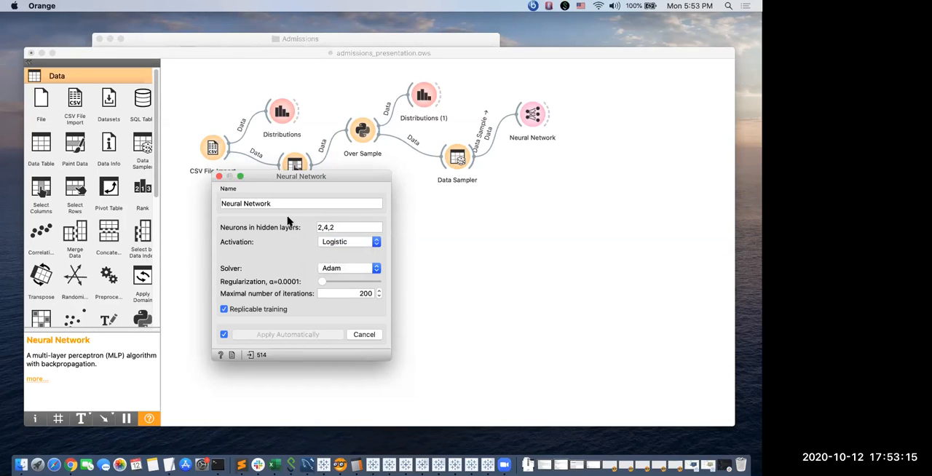
left_click(220, 177)
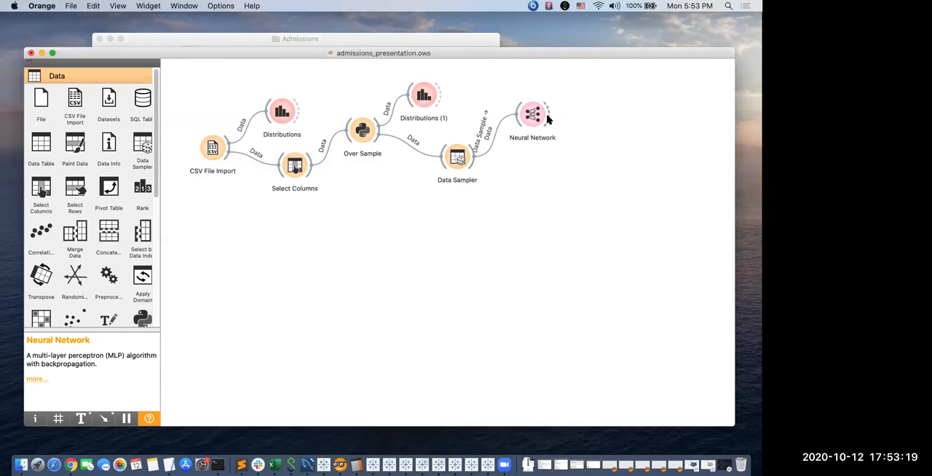
Add a Predictions widget linked to the output of Neural Network.
left_click_drag(547, 119, 581, 155)
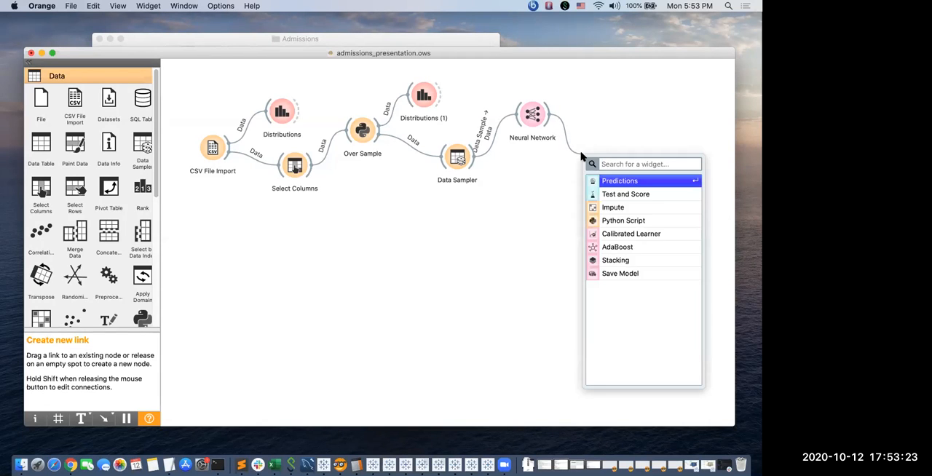
type("pred")
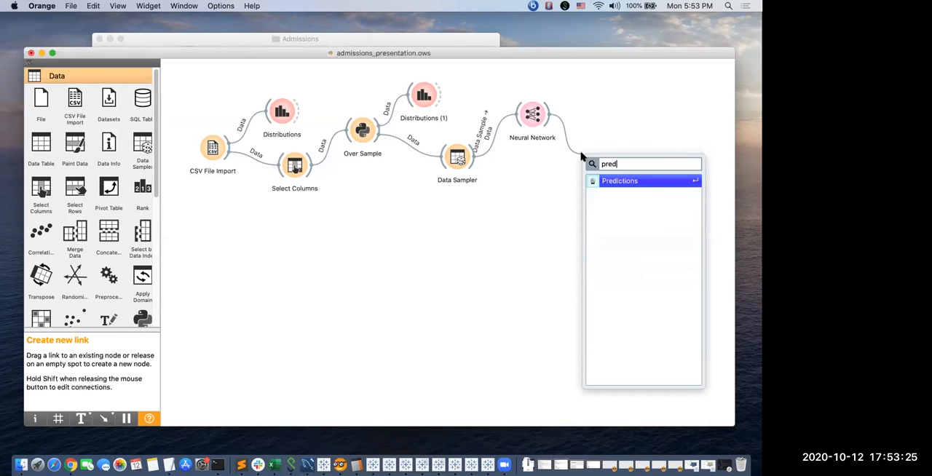
key("Return")
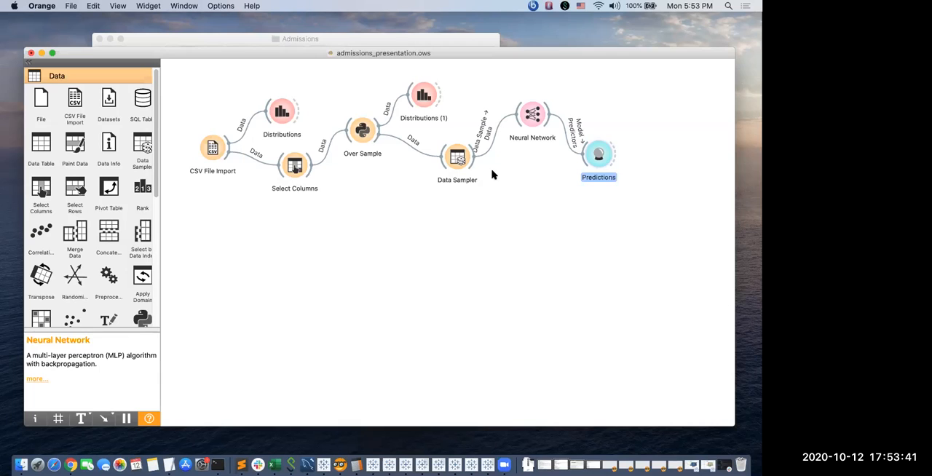
Link Data Sampler to Predictions, routing the Remaining Data output to the Data input instead of Data Sample.
left_click_drag(471, 164, 578, 163)
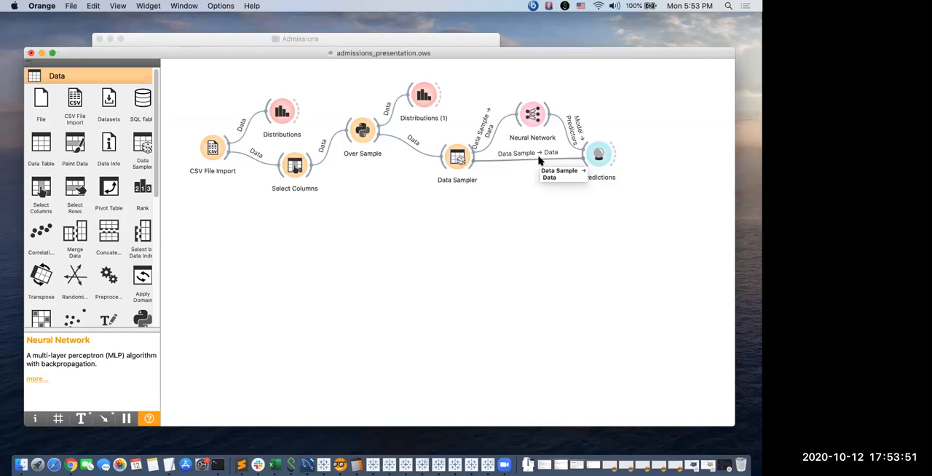
double_click(540, 161)
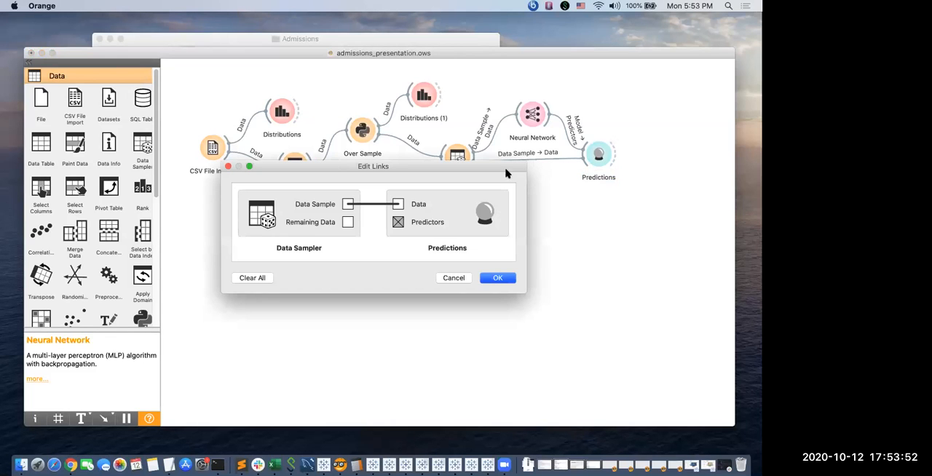
left_click(368, 207)
left_click_drag(348, 222, 397, 205)
left_click(497, 278)
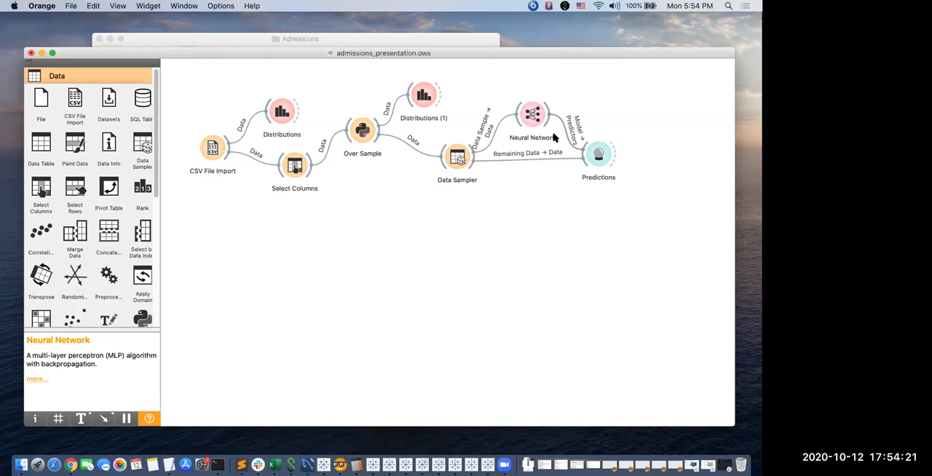
Rename the Neural Network widget to "Neural Network (2,4,2)".
right_click(535, 130)
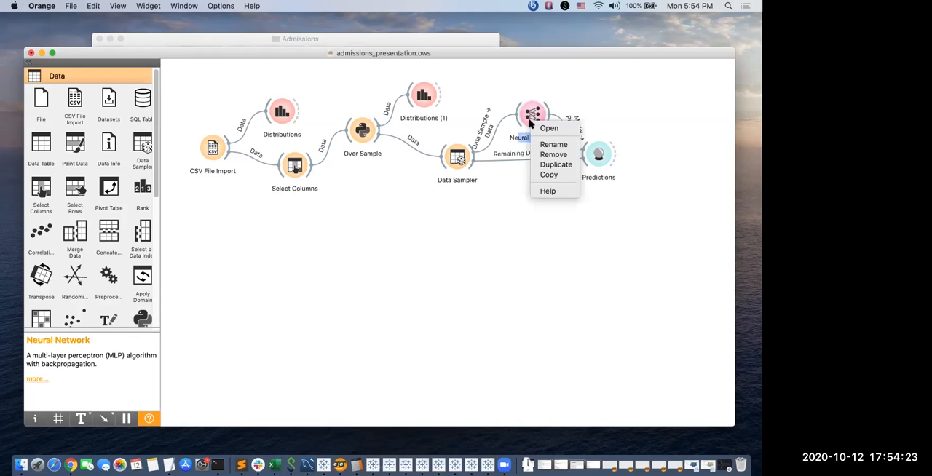
key("Return")
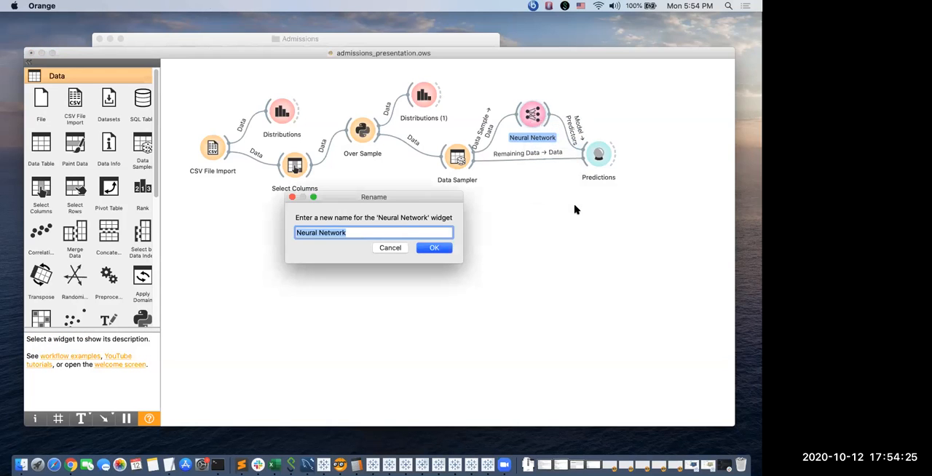
key("Right")
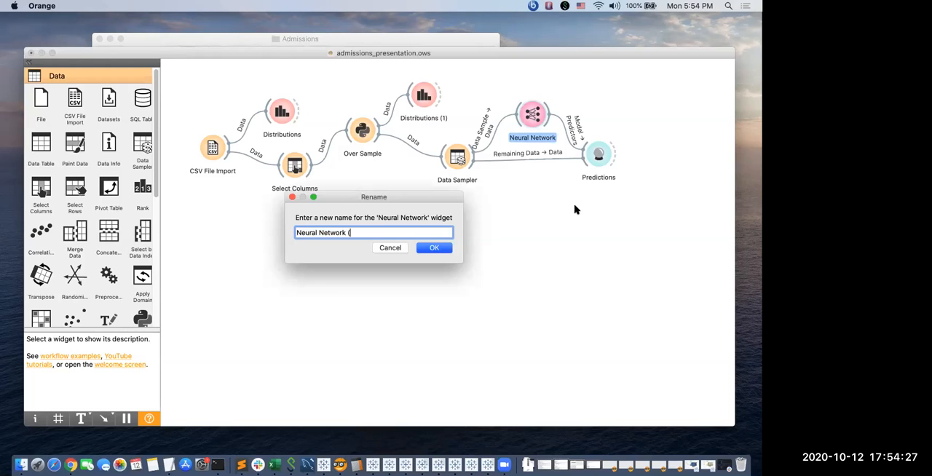
type("(2,4,2")
key("Return")
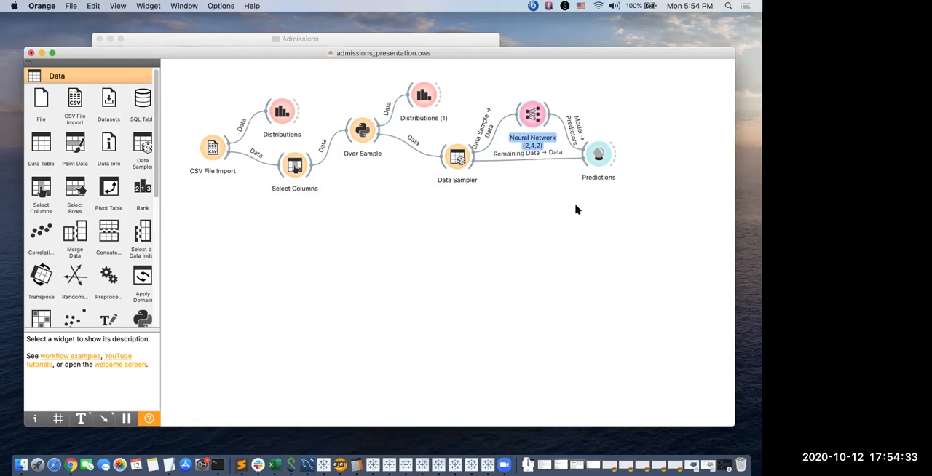
left_click(575, 209)
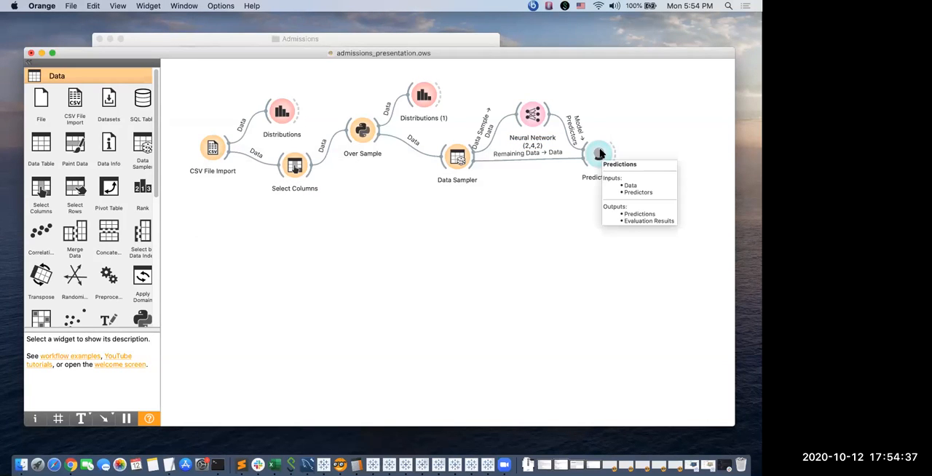
Open the Predictions widget to examine the network's Admission predictions and evaluation scores, and close it.
double_click(598, 154)
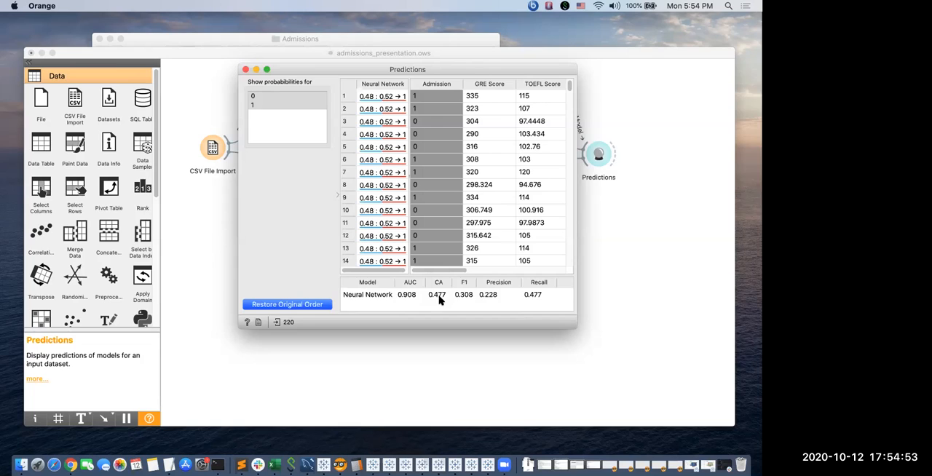
left_click(246, 71)
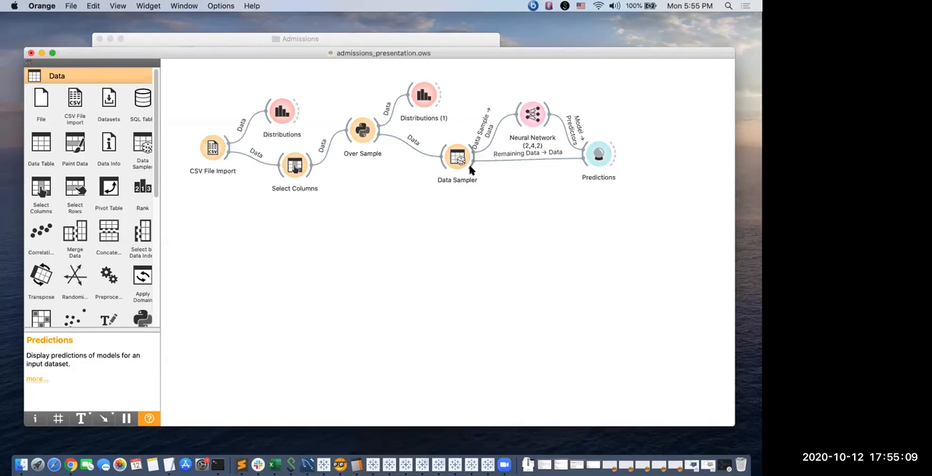
Add a second Neural Network widget linked to the output of Data Sampler.
left_click_drag(473, 172, 518, 199)
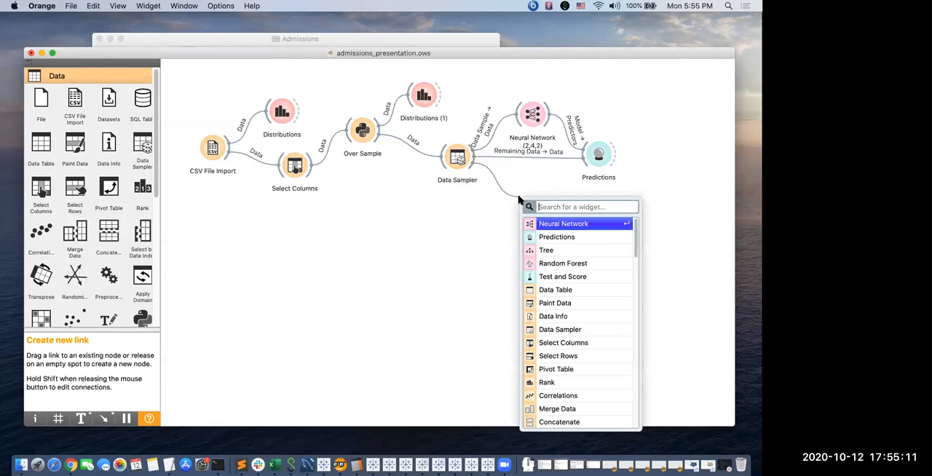
type("ne")
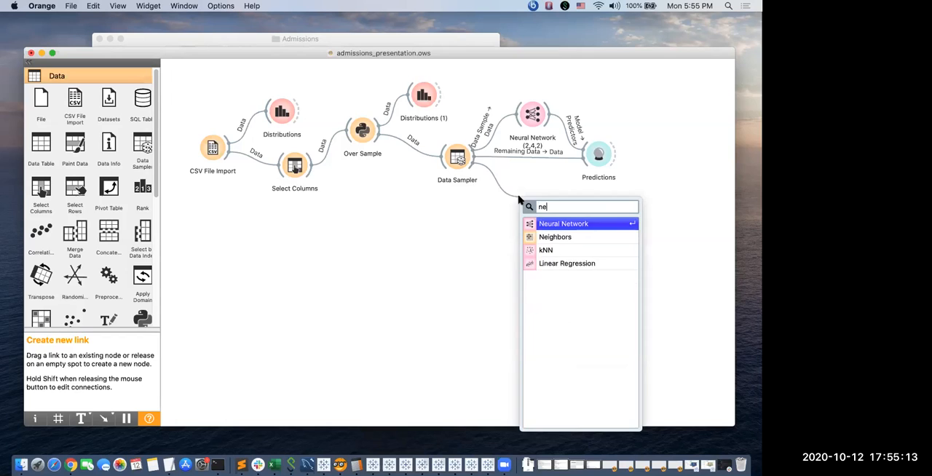
key("Return")
Set the second Neural Network to 10 neurons in hidden layers with ReLu activation, and close its settings.
double_click(534, 197)
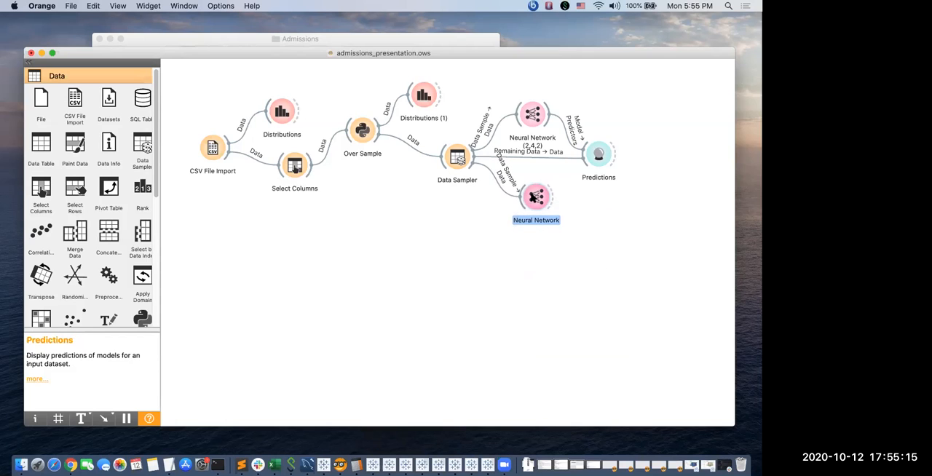
left_click_drag(339, 226, 315, 229)
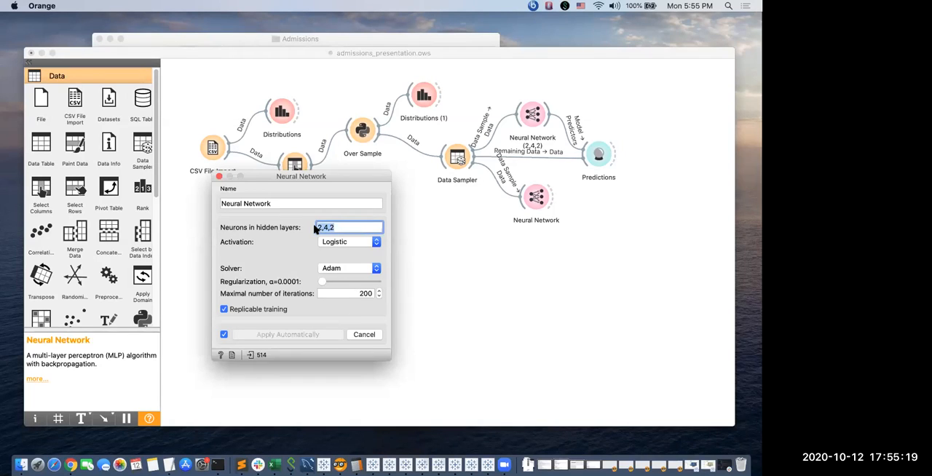
type("10")
left_click(348, 243)
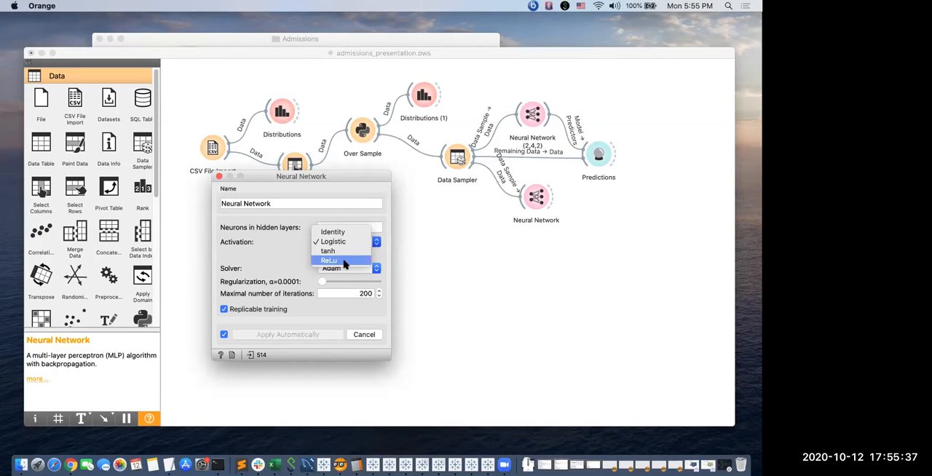
left_click(345, 262)
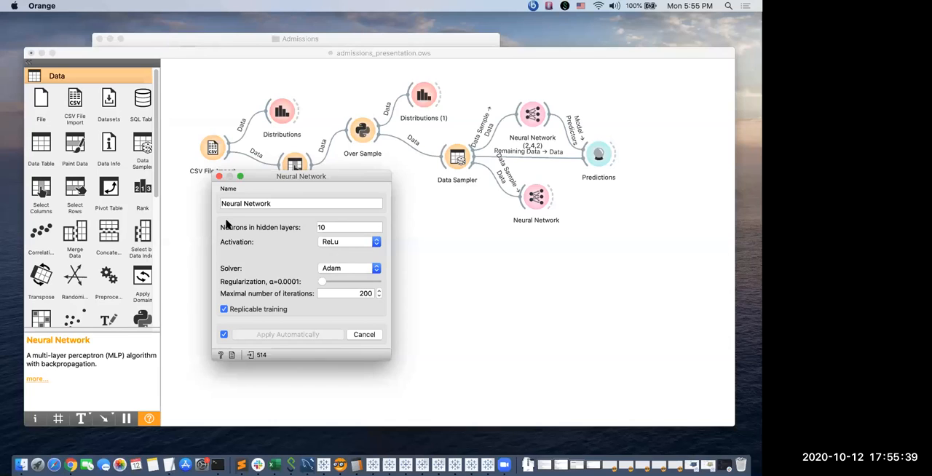
left_click(218, 177)
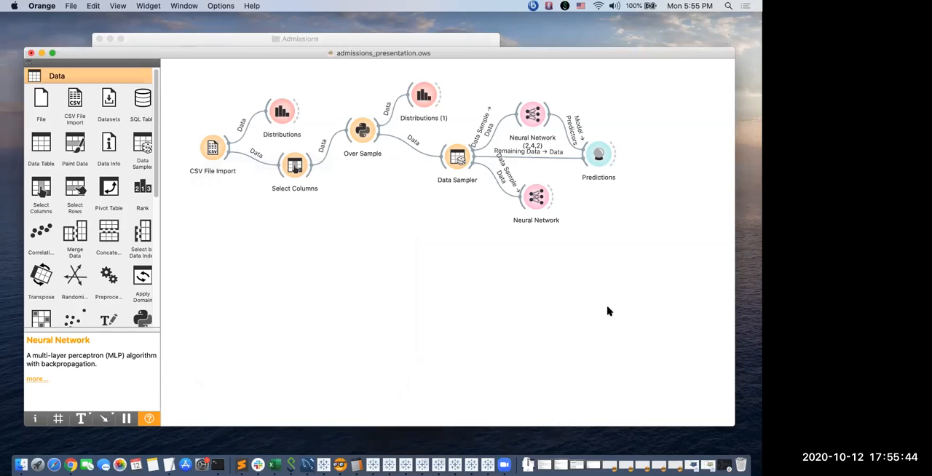
Rename the second Neural Network widget to "Neural Network (10)".
right_click(538, 204)
left_click(559, 225)
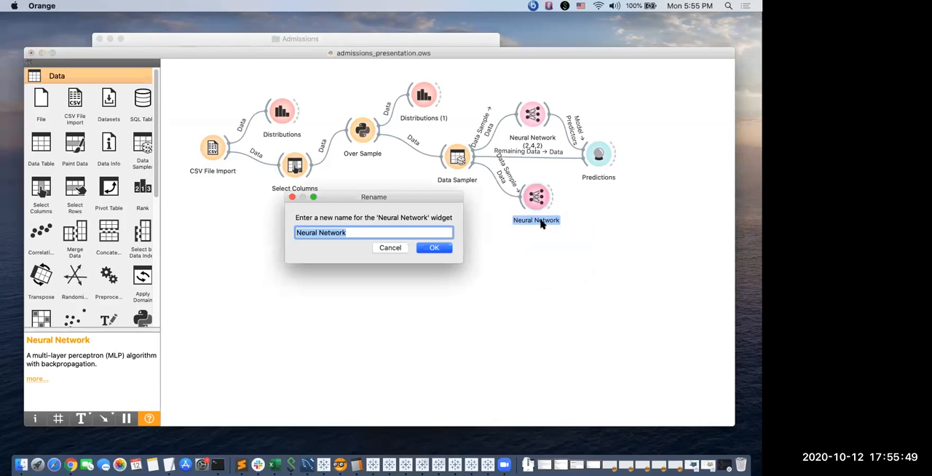
key("Right")
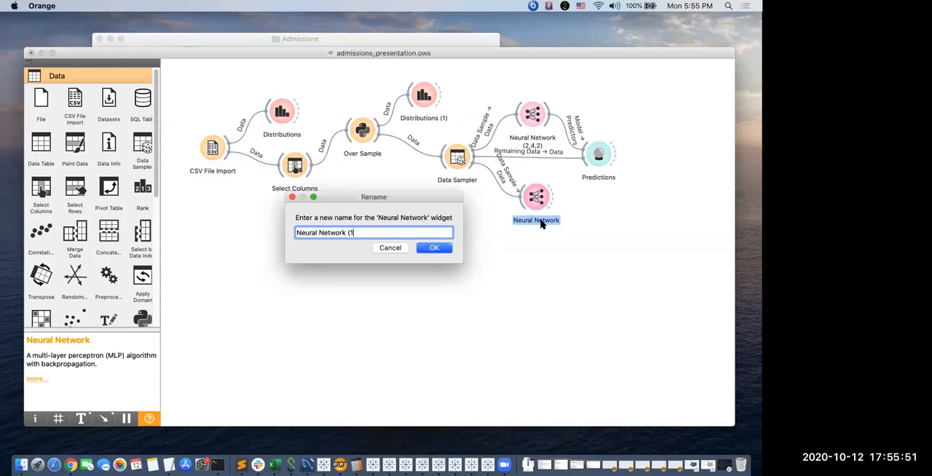
key("Return")
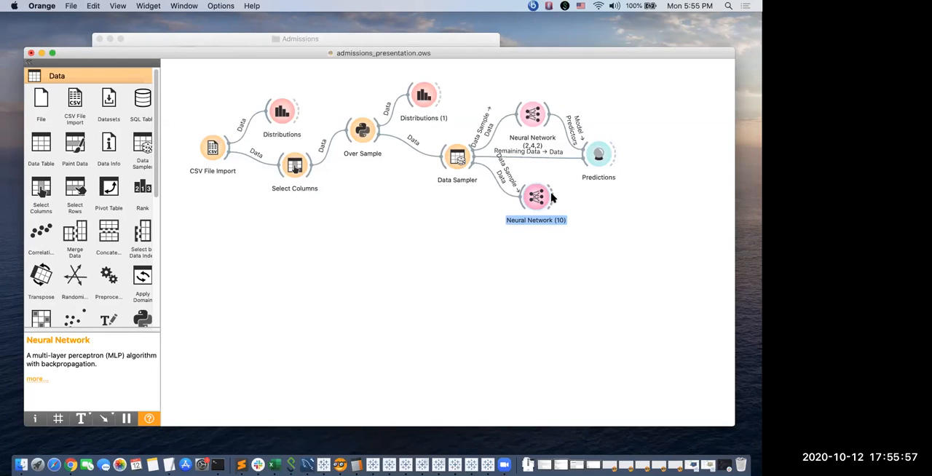
Link Neural Network (10) to Predictions, compare the evaluation scores of both networks, and close the results.
left_click_drag(551, 197, 583, 166)
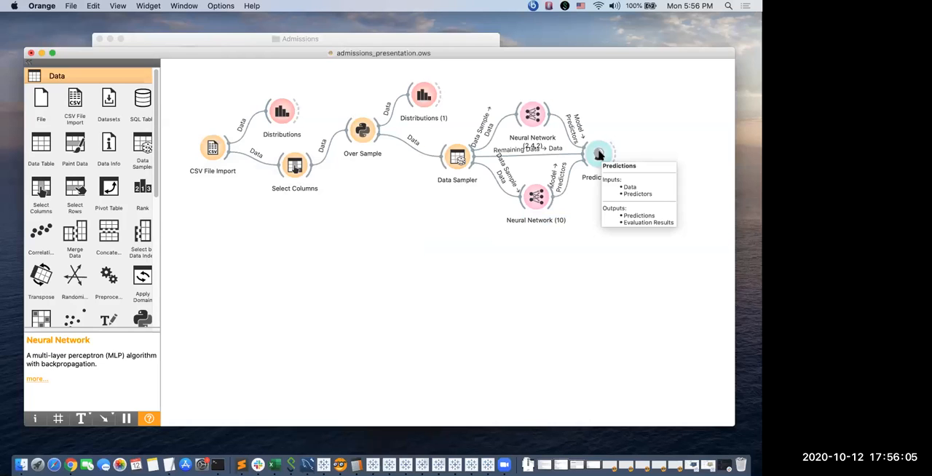
double_click(598, 155)
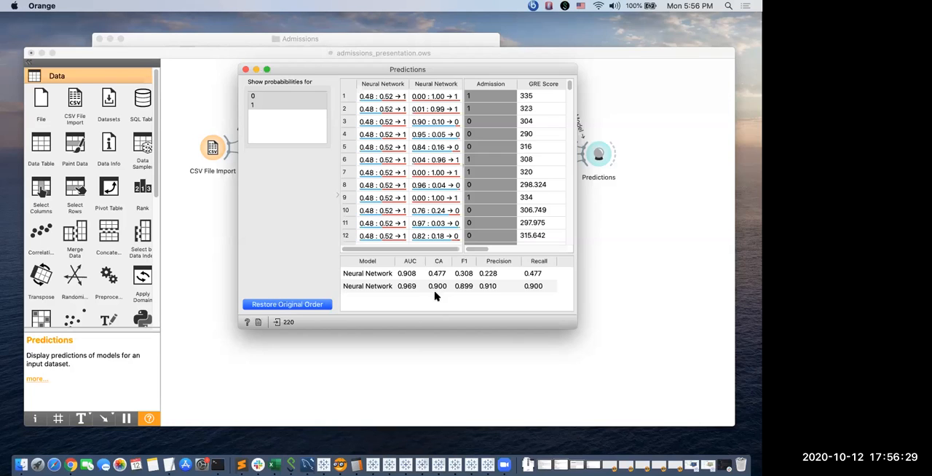
left_click(246, 72)
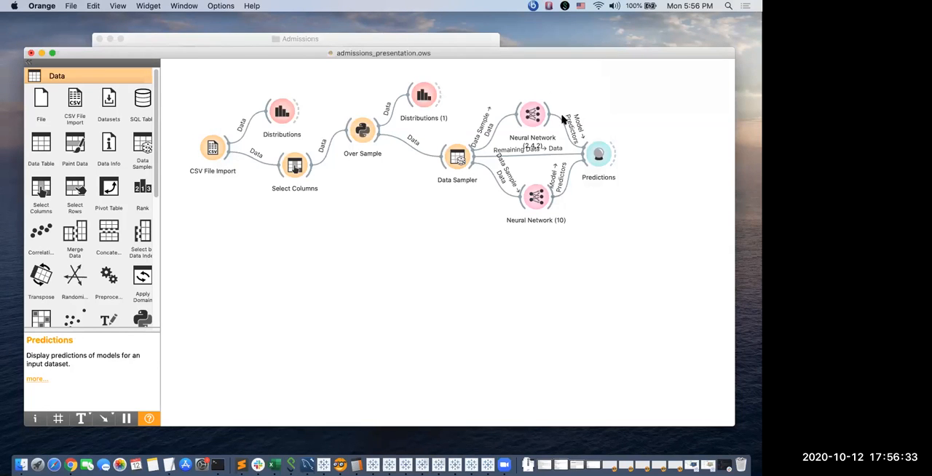
Change the activation of Neural Network (2,4,2) to ReLu and close its settings.
double_click(533, 115)
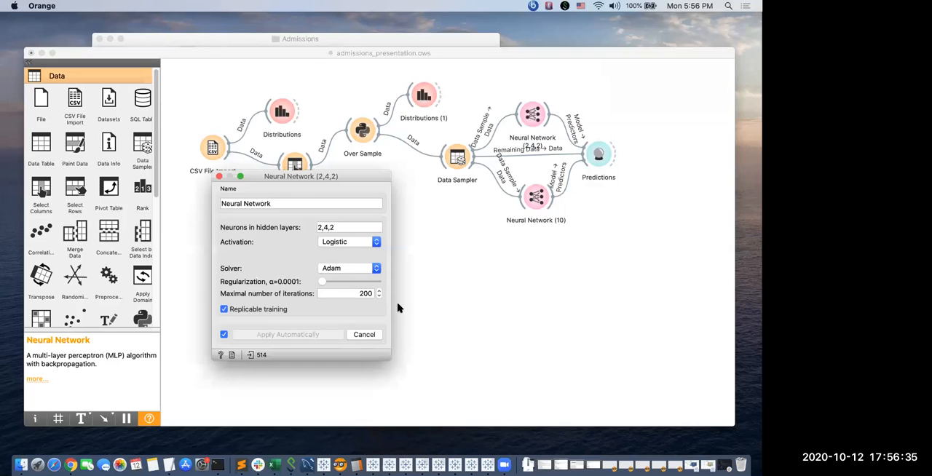
left_click(334, 244)
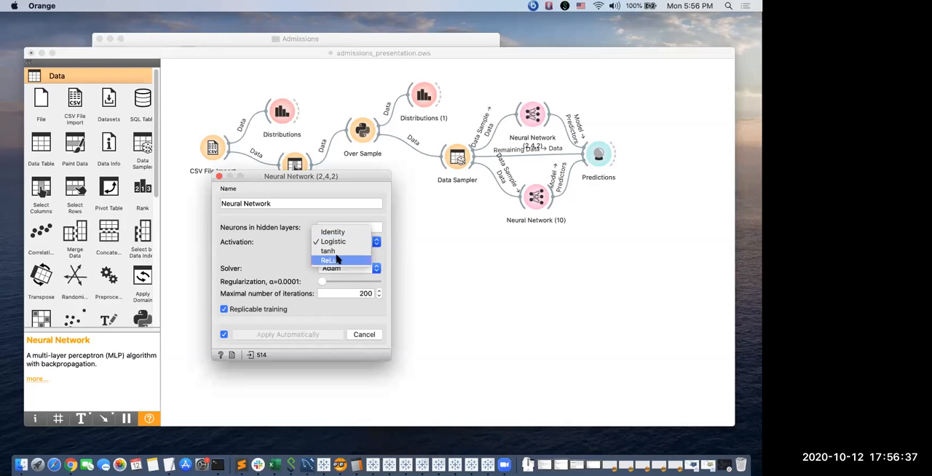
left_click(345, 262)
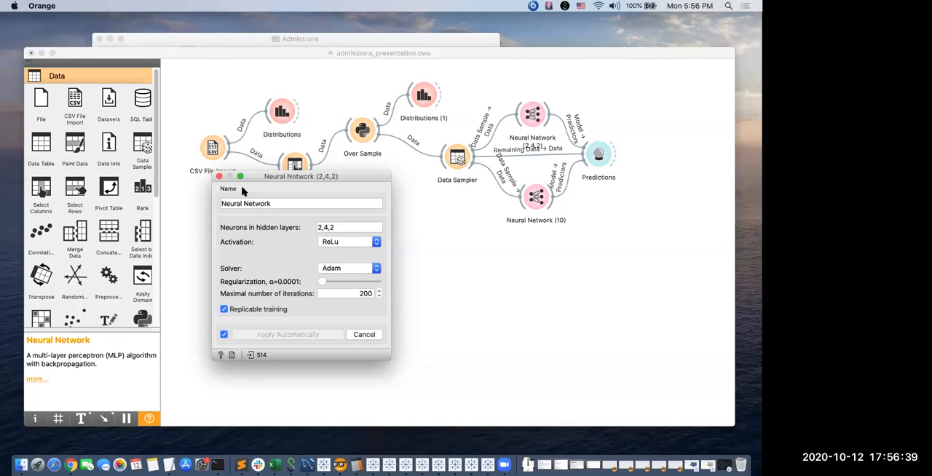
left_click(220, 177)
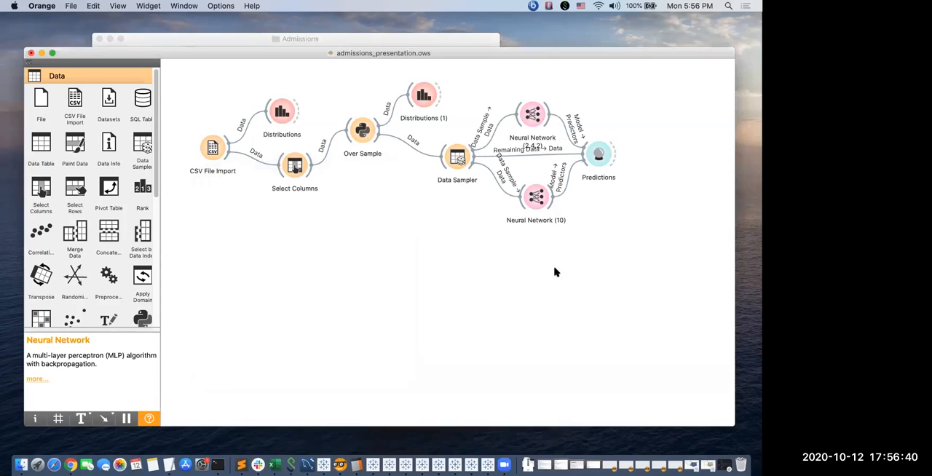
Reopen Predictions to compare both networks' scores with ReLu activation, and close it.
left_click(598, 155)
double_click(598, 155)
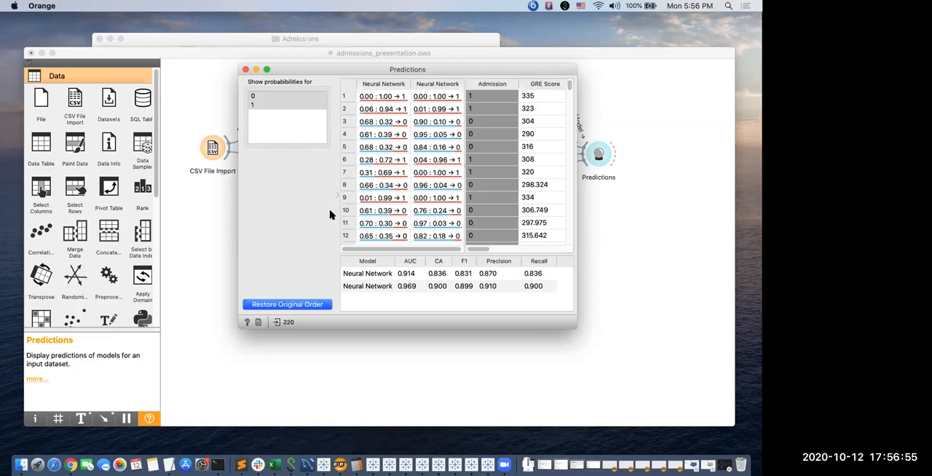
left_click(246, 70)
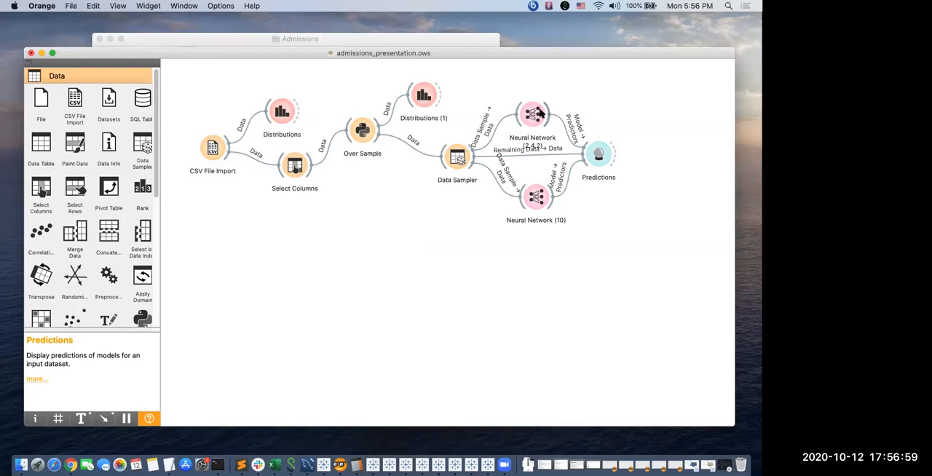
Move the Neural Network (2,4,2) widget slightly up on the canvas, clear of the Remaining Data link.
left_click_drag(538, 114, 537, 99)
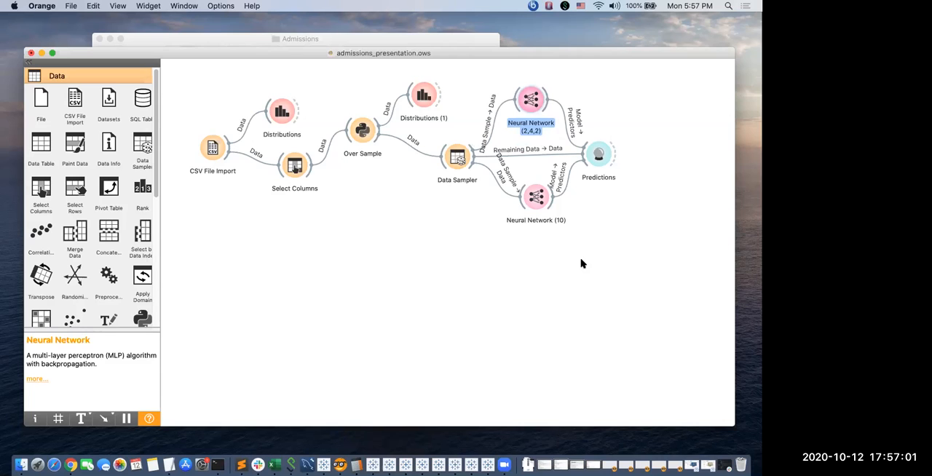
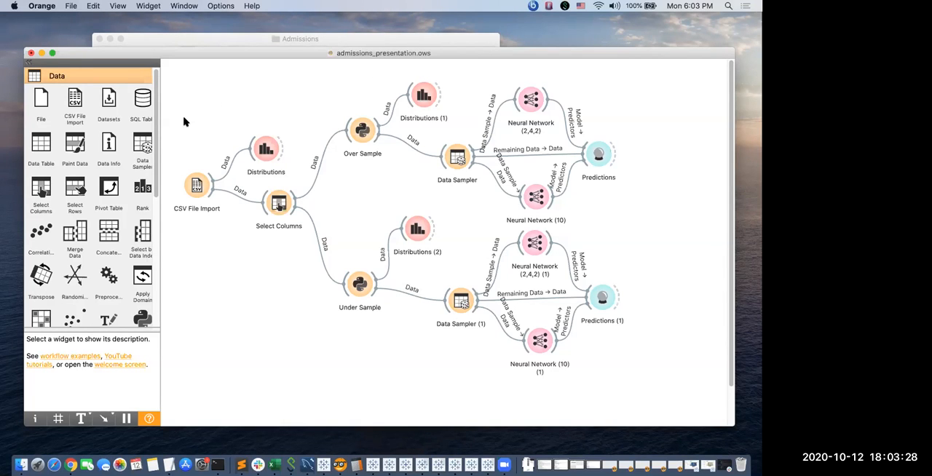
Add the imblearn package by name in the add-ons manager, and close the manager without installing it.
left_click(220, 6)
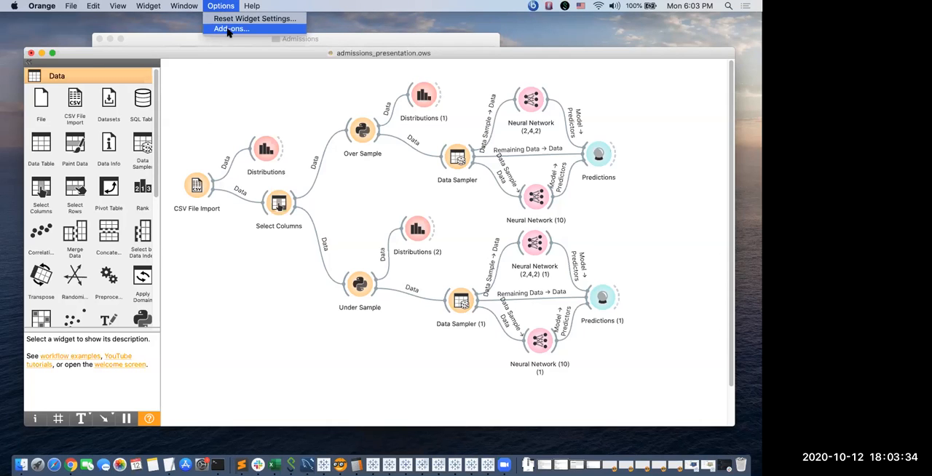
left_click(228, 29)
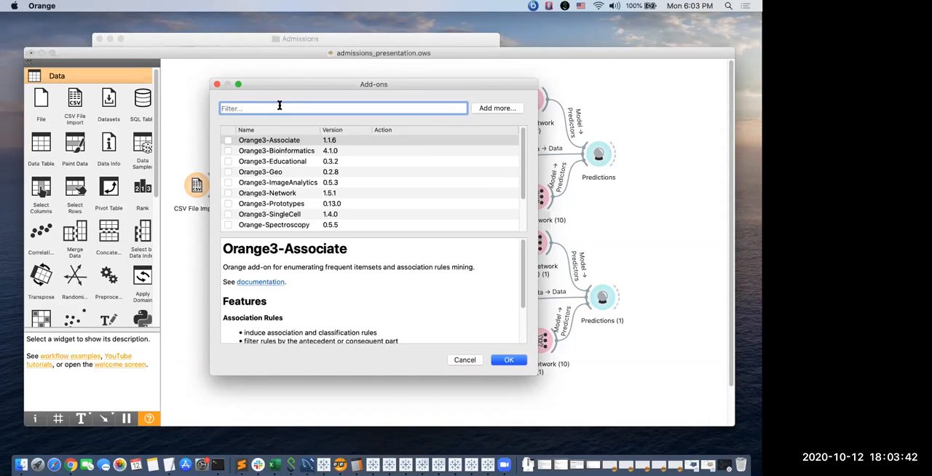
type("imblear")
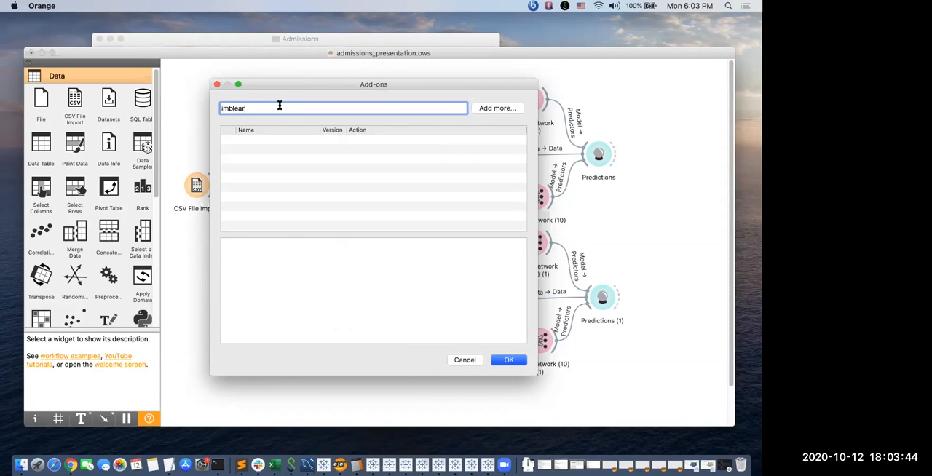
left_click(494, 108)
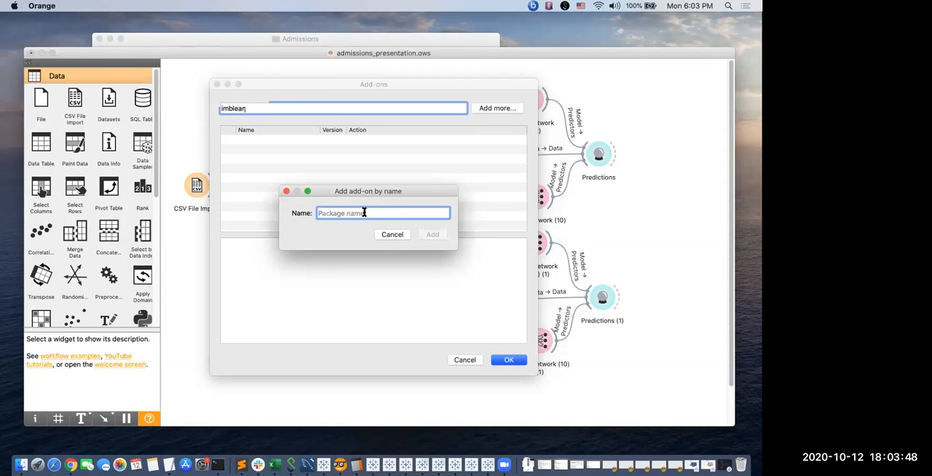
type("imblearn")
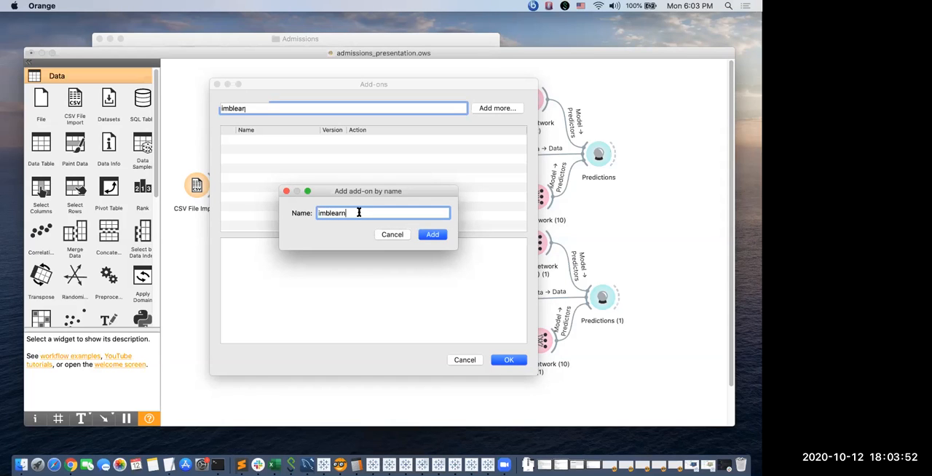
left_click(428, 234)
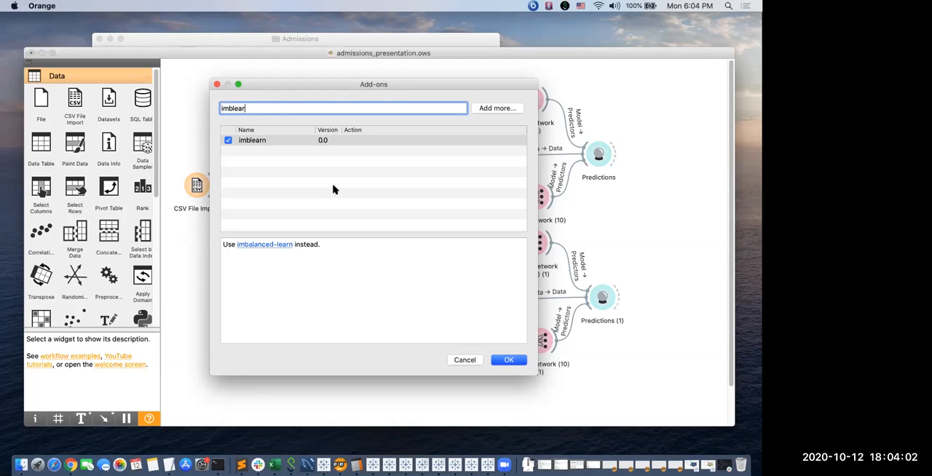
type("n")
left_click(464, 360)
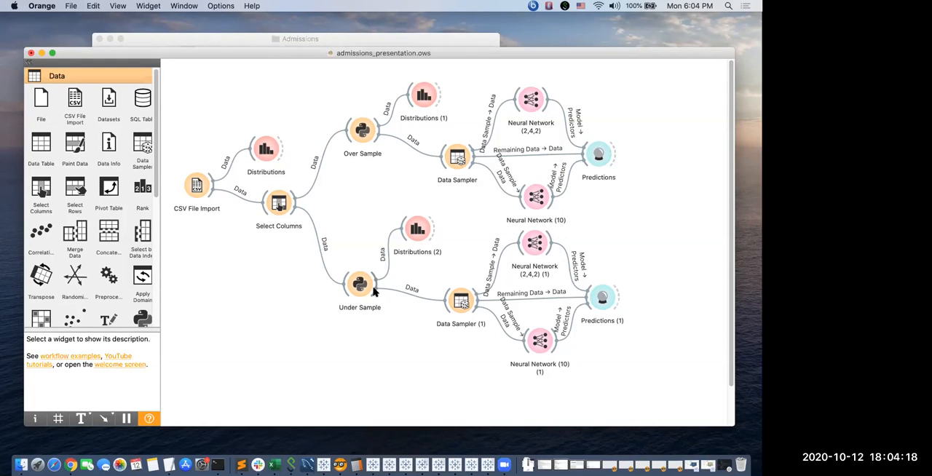
Move the Under Sample widget slightly up on the canvas and deselect it.
left_click_drag(365, 282, 365, 276)
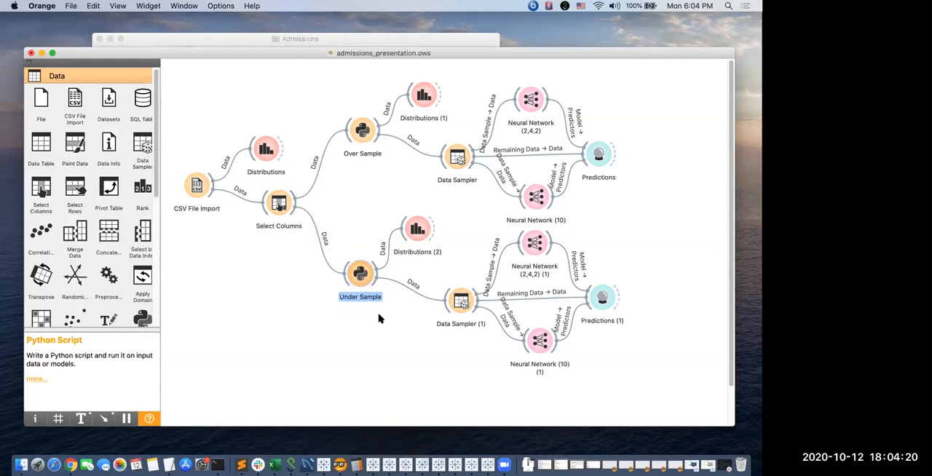
left_click(379, 312)
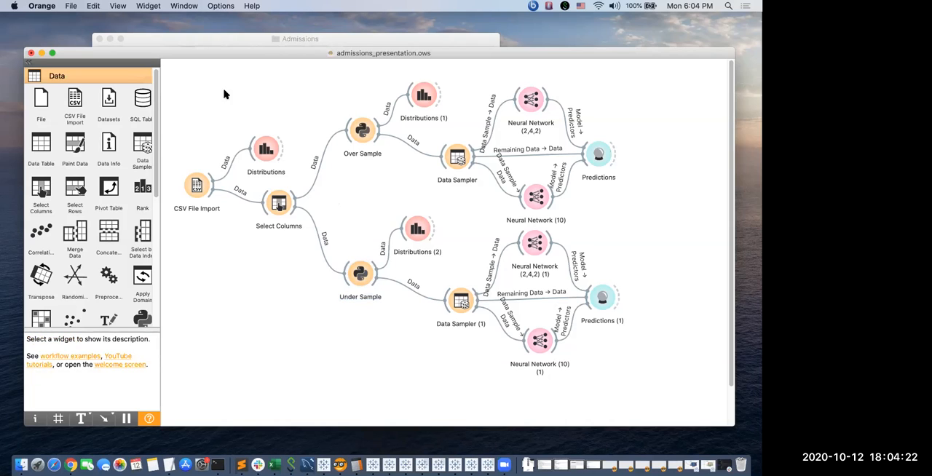
Reopen the add-ons manager and read the descriptions of Orange3-Bioinformatics, Orange3-Geo and Orange-Spectroscopy.
left_click(234, 7)
left_click(235, 27)
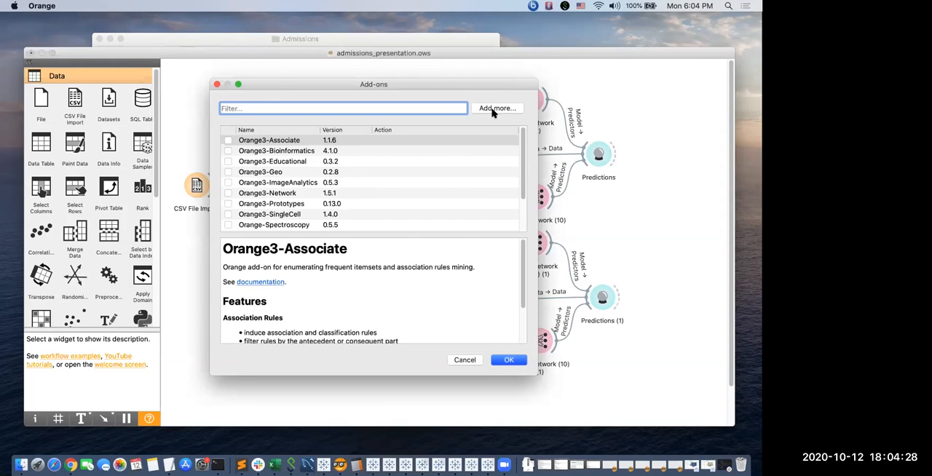
left_click(492, 110)
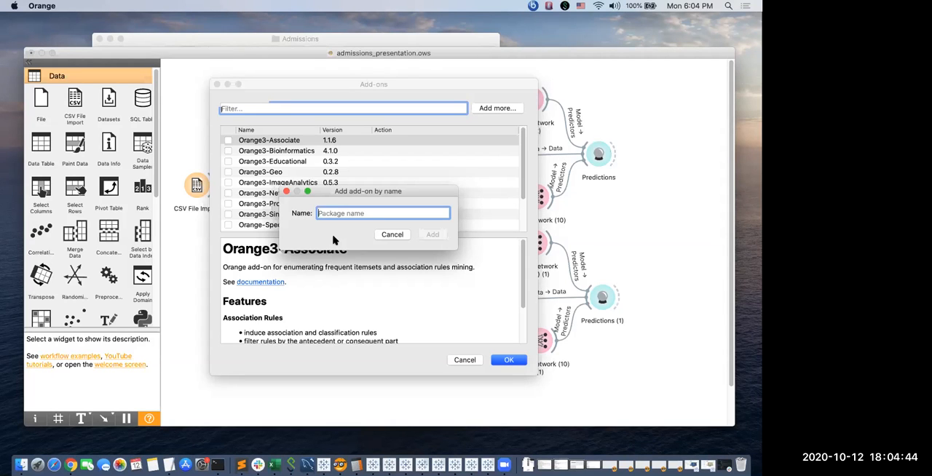
left_click(391, 234)
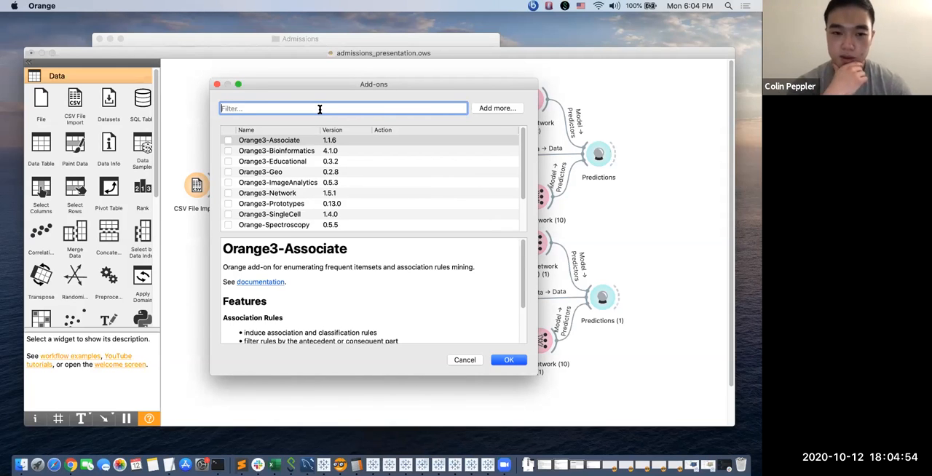
left_click(298, 151)
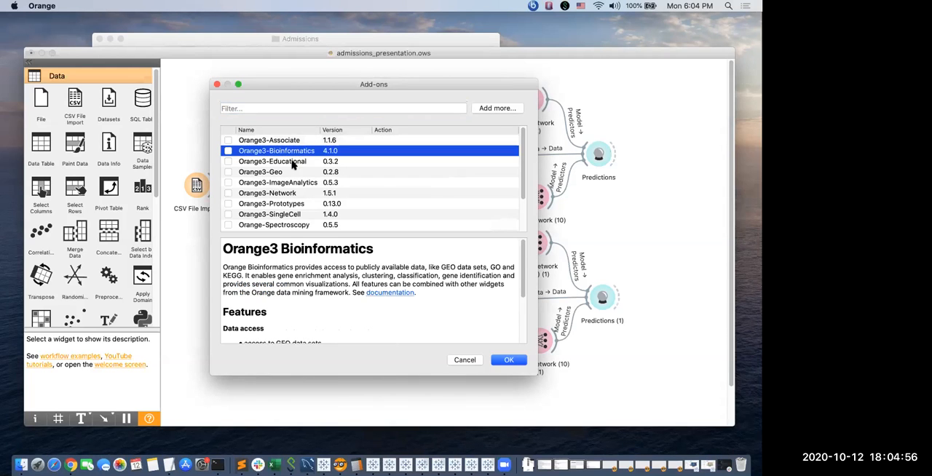
left_click(291, 172)
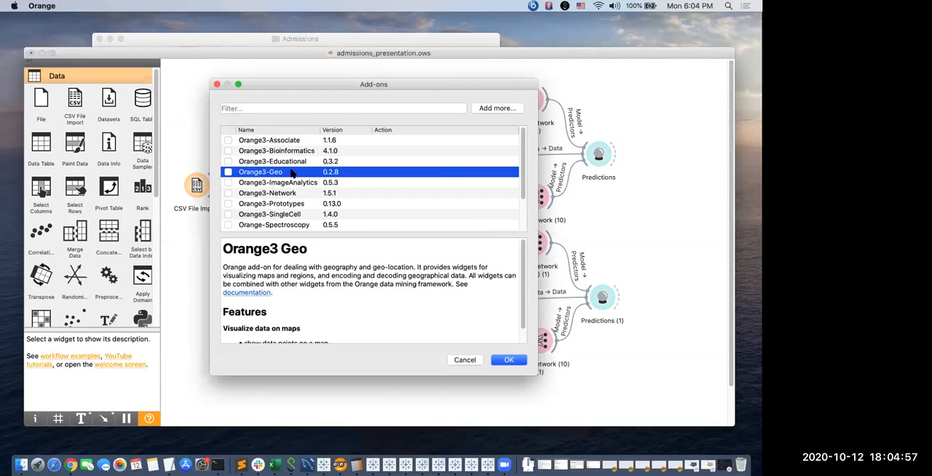
left_click(297, 226)
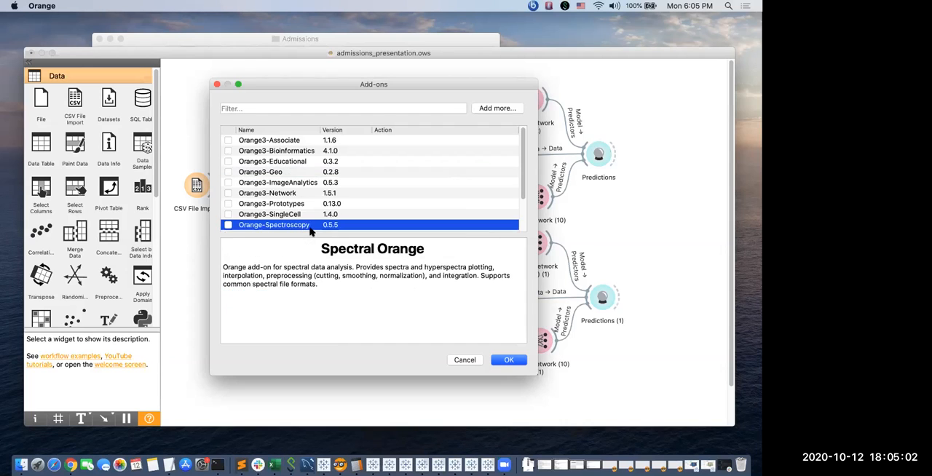
Filter the add-ons list by "text" to view the text mining add-ons, and close the manager without changes.
left_click(276, 107)
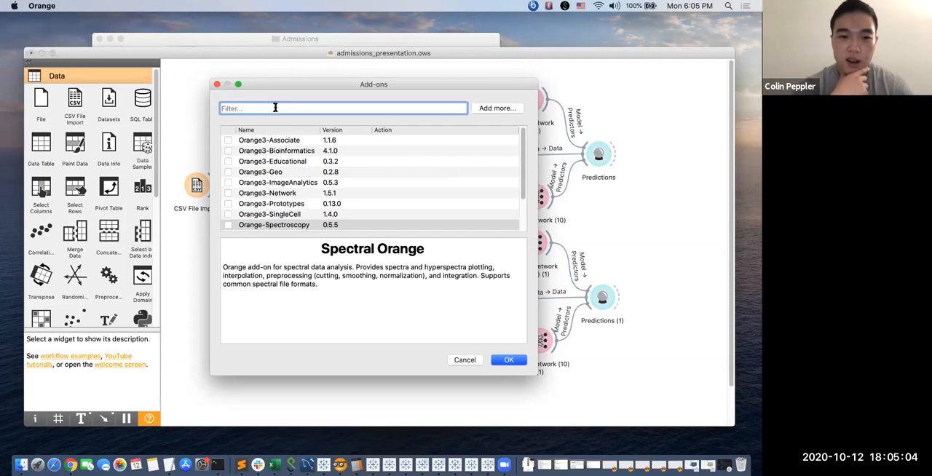
type("text")
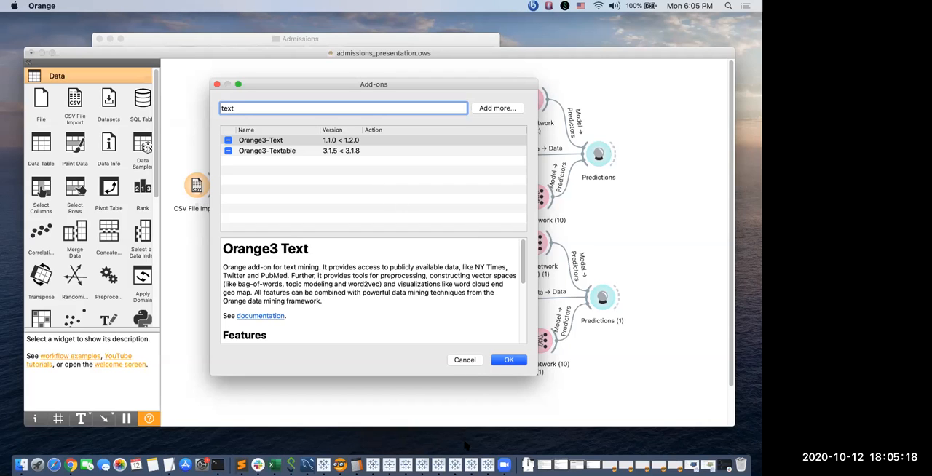
left_click(466, 361)
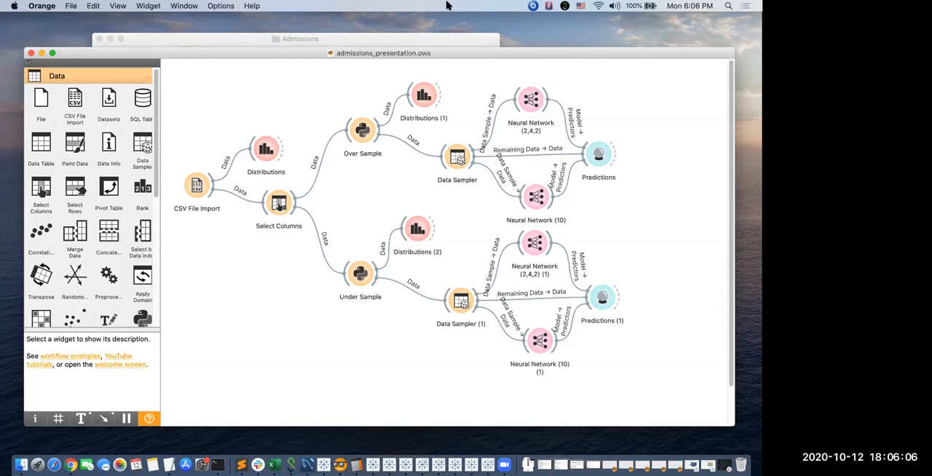
Open Predictions on the Over Sample branch to review both networks' evaluation scores, and close it.
left_click(571, 25)
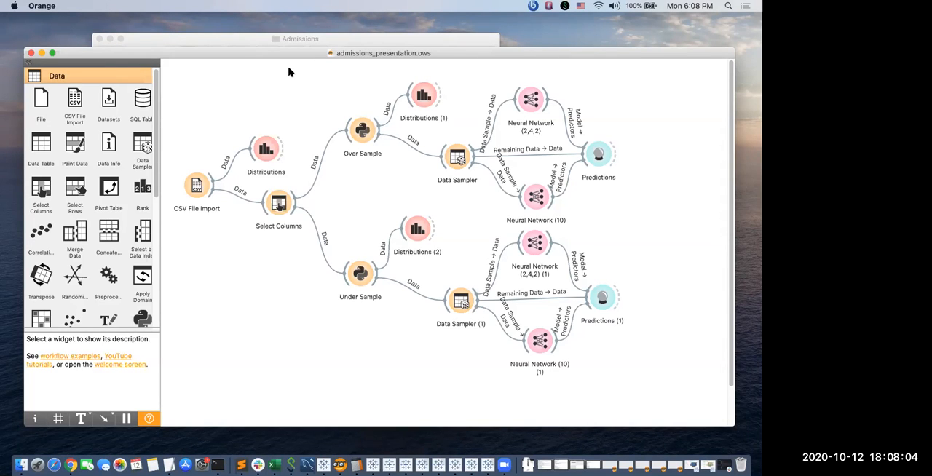
double_click(595, 160)
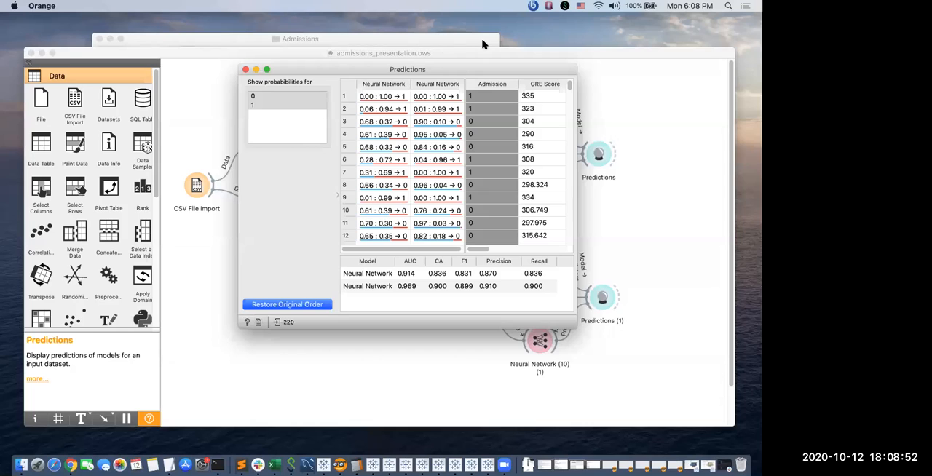
left_click(559, 15)
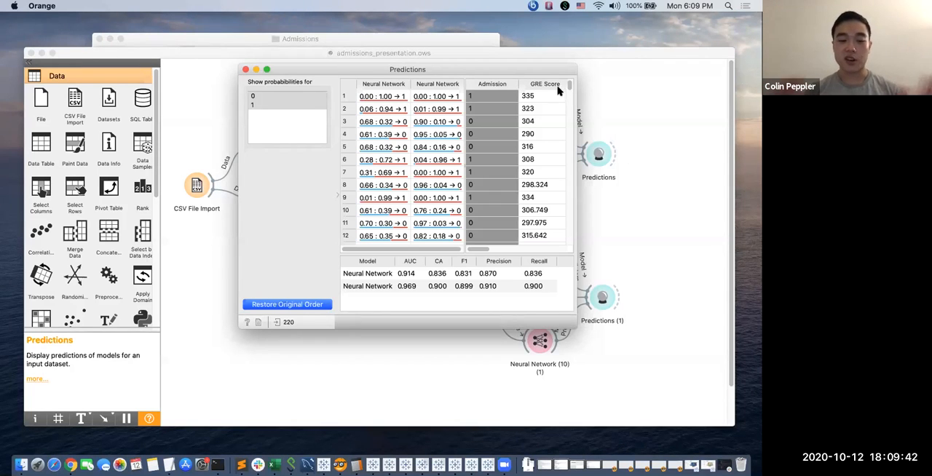
left_click(247, 70)
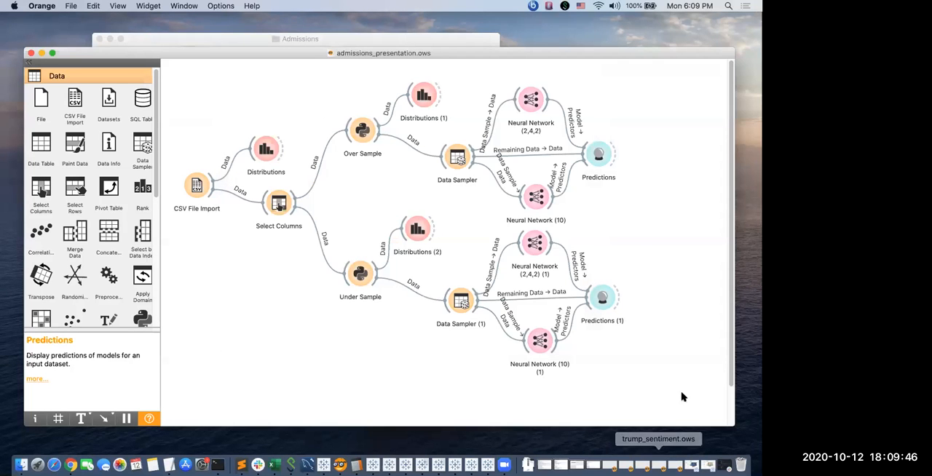
Open the text_analysis.ows workflow, check which file its CSV File Import loads, and return to admissions_presentation.ows.
left_click(672, 466)
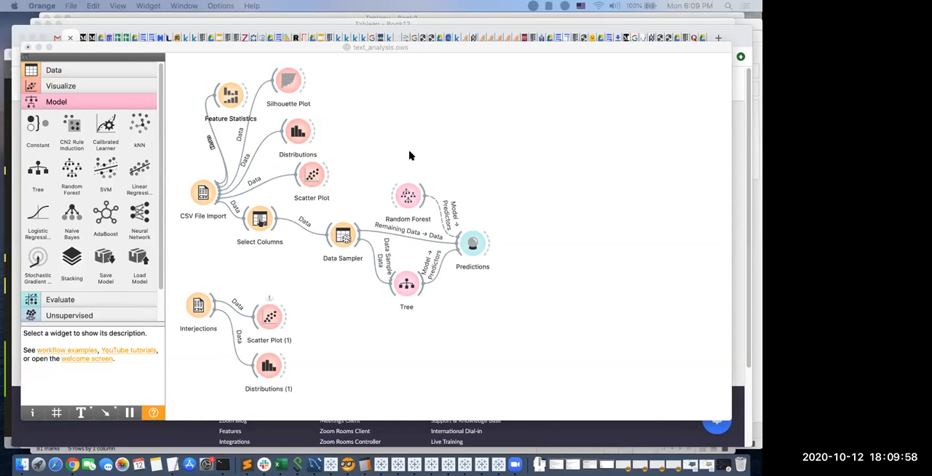
double_click(206, 193)
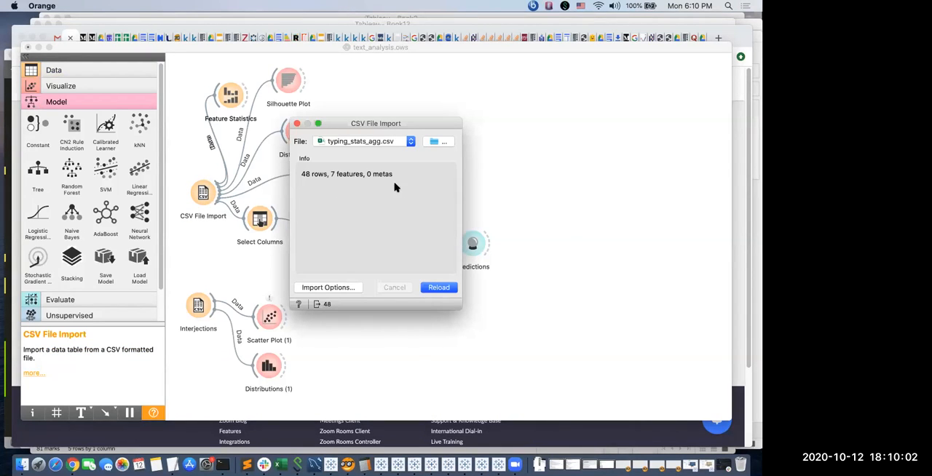
left_click(296, 123)
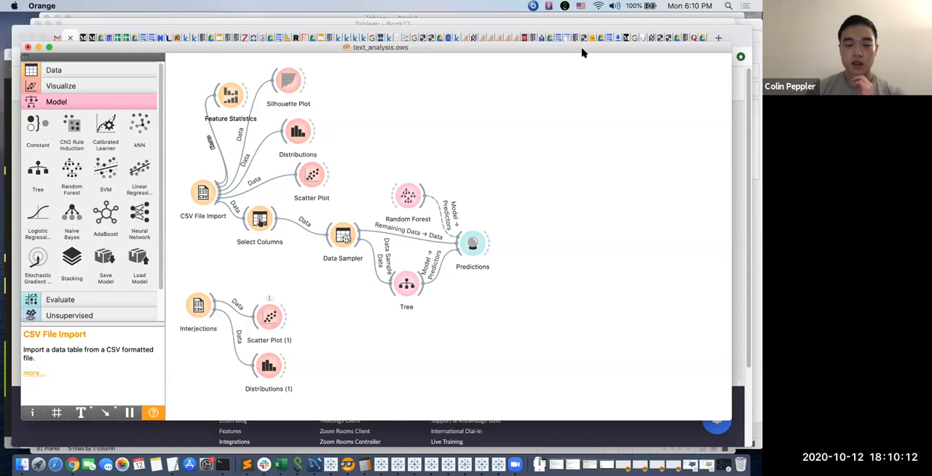
left_click(577, 377)
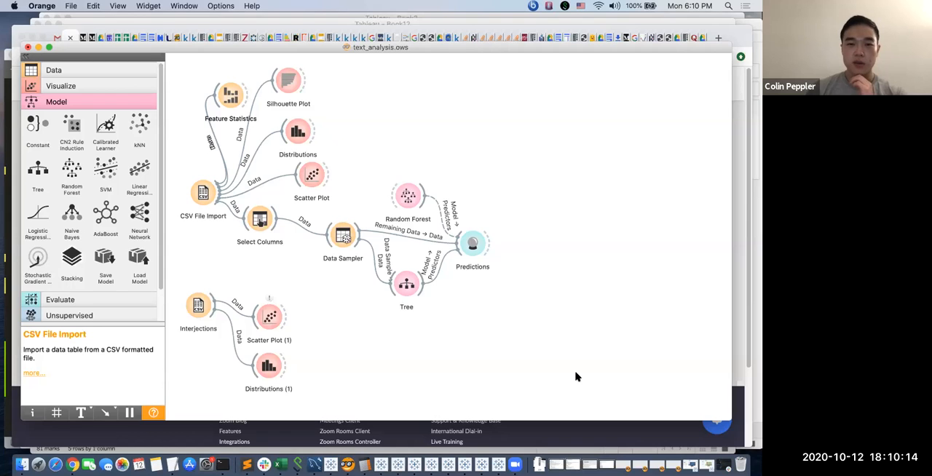
key("ctrl+Right")
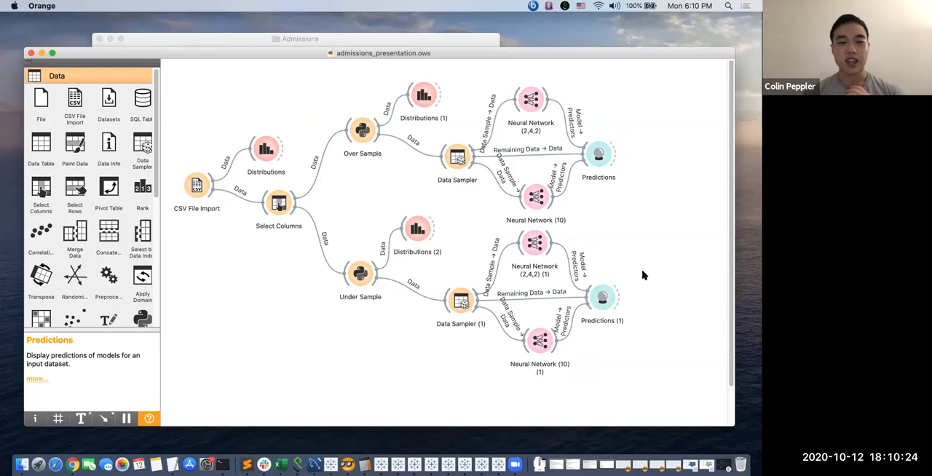
left_click(244, 295)
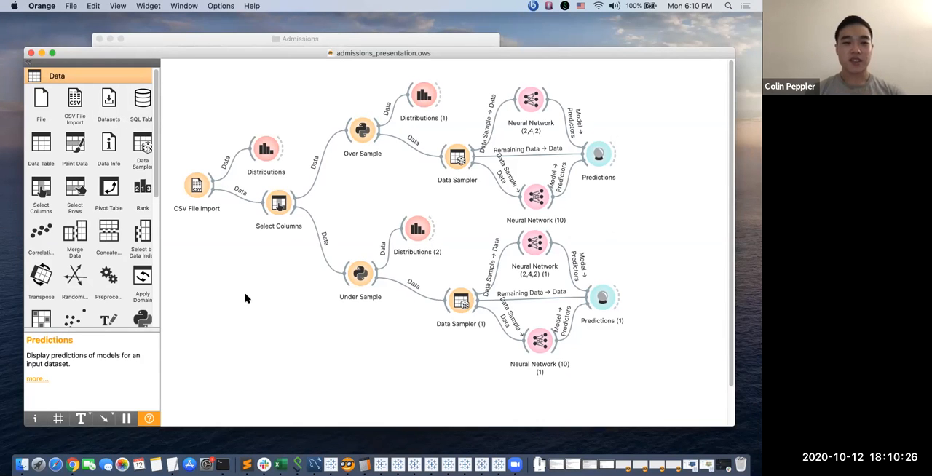
Review the General, Style and Output preferences, and close them without changes.
left_click(52, 6)
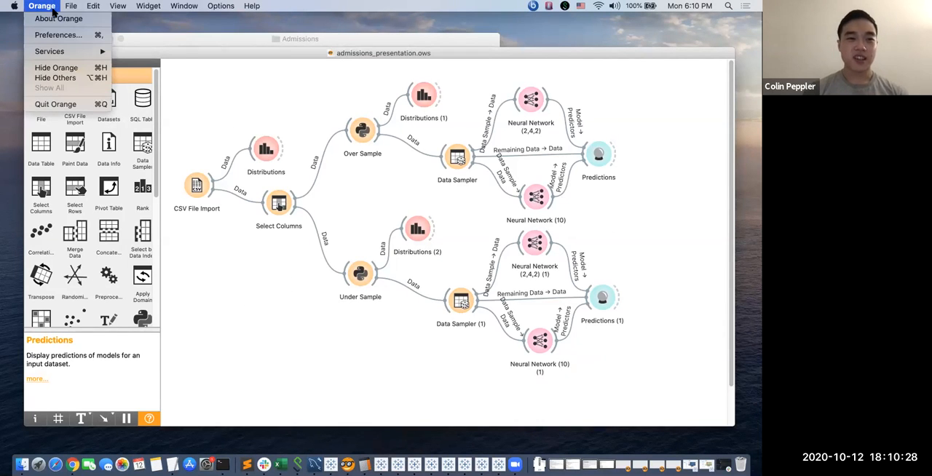
left_click(56, 34)
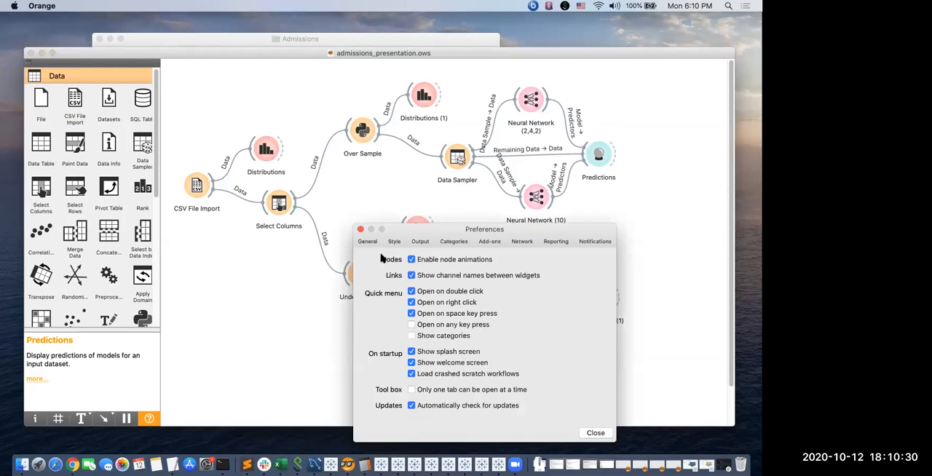
left_click_drag(412, 231, 292, 168)
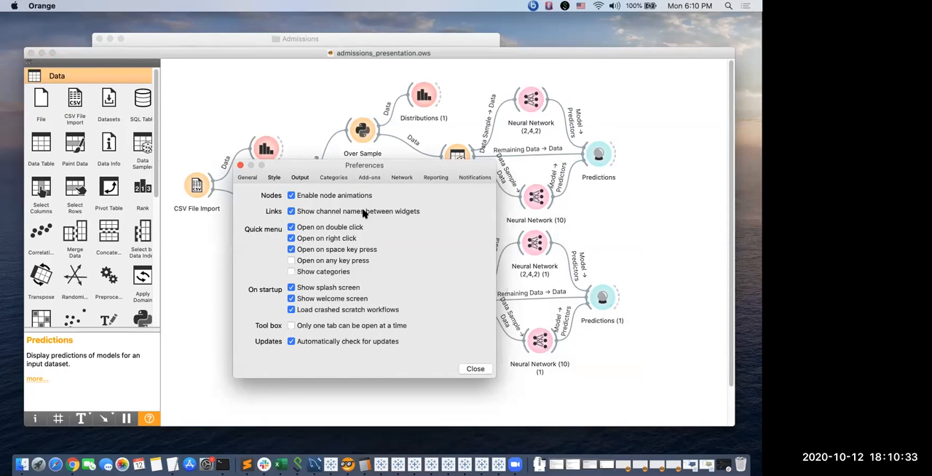
left_click(273, 176)
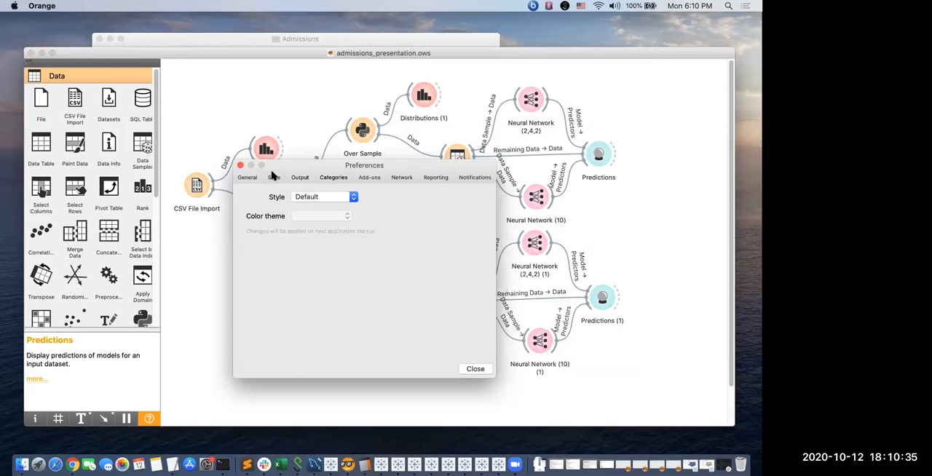
left_click(295, 180)
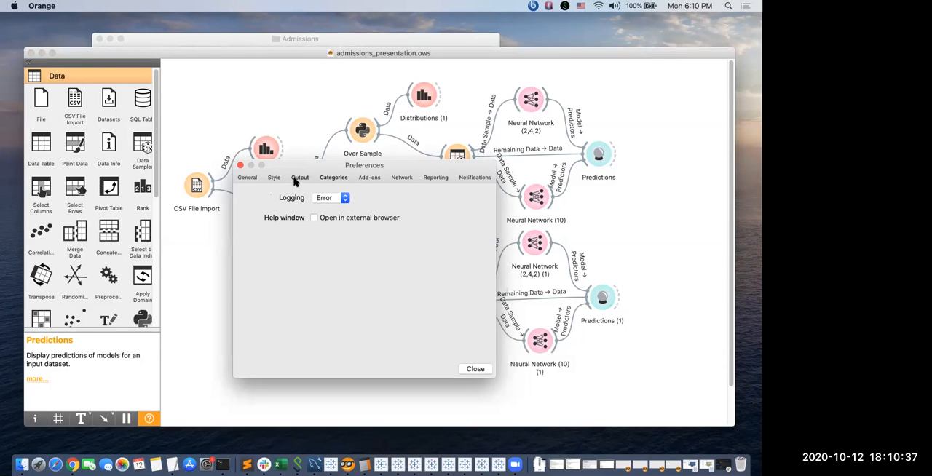
left_click(247, 177)
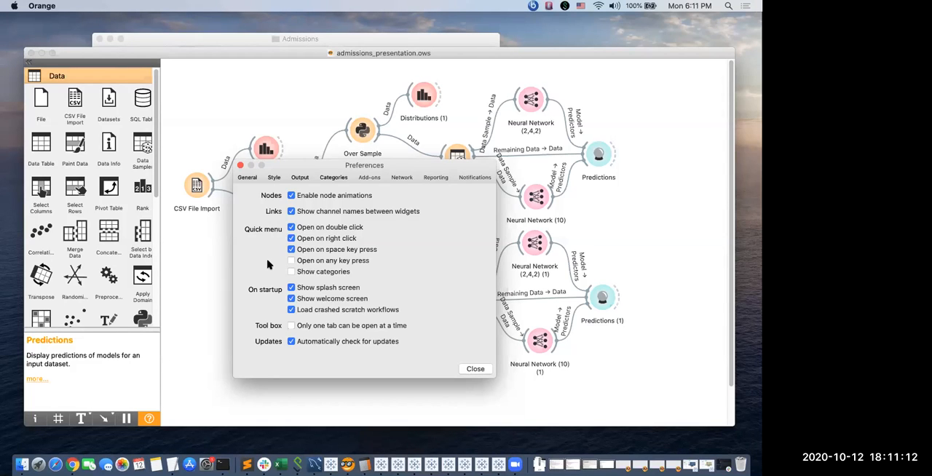
left_click(240, 166)
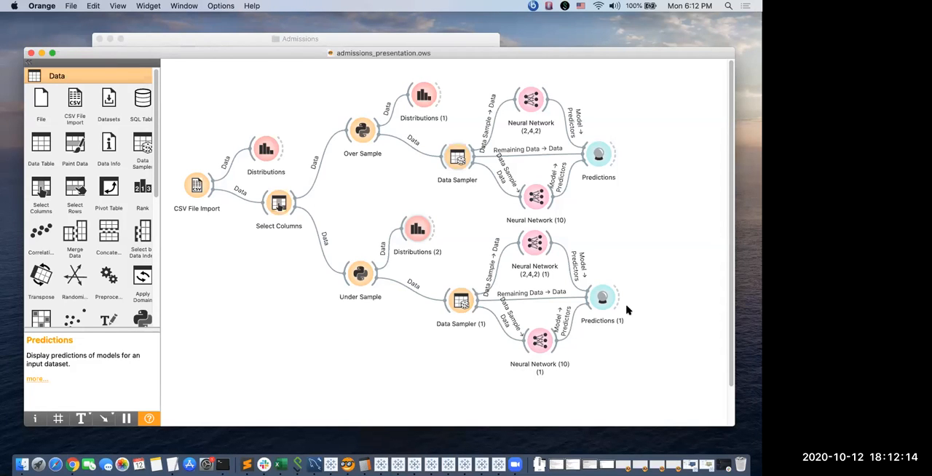
Add a Feature Statistics widget below Select Columns, linked to the CSV File Import output.
key("ctrl+Left")
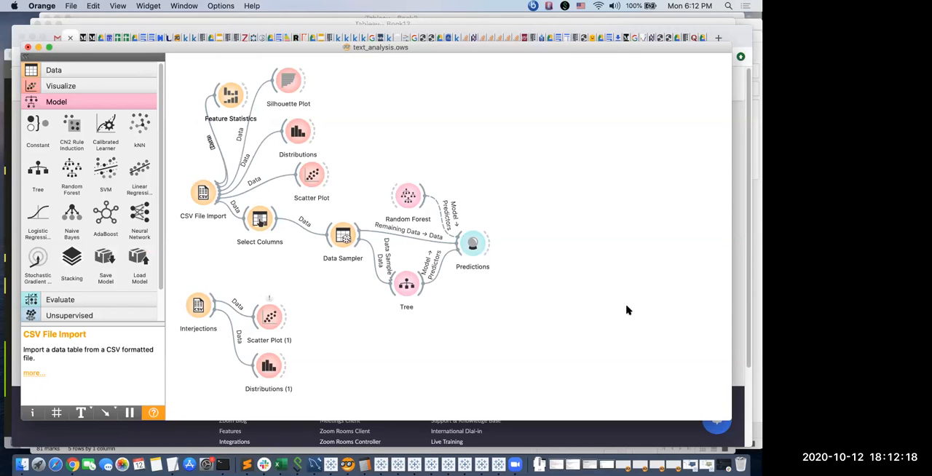
key("ctrl+Right")
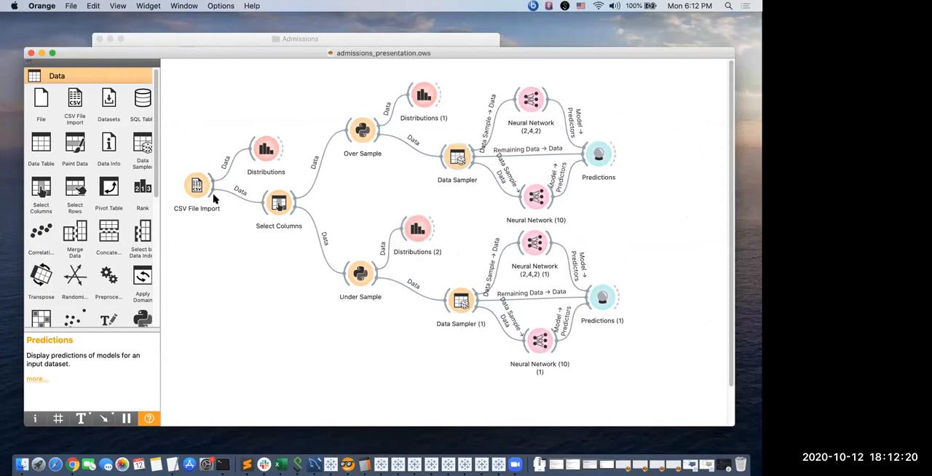
left_click_drag(213, 197, 242, 270)
type("fea")
key("Return")
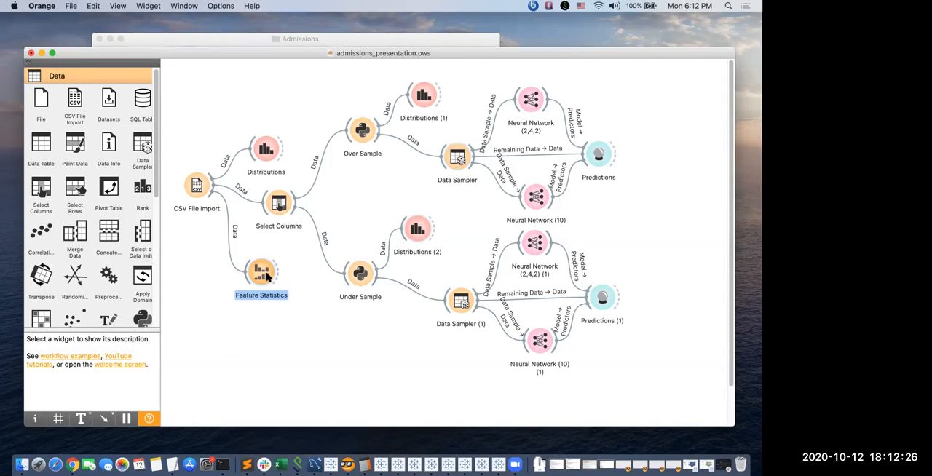
Review the statistics of the imported admissions features, and delete the Feature Statistics widget.
double_click(266, 275)
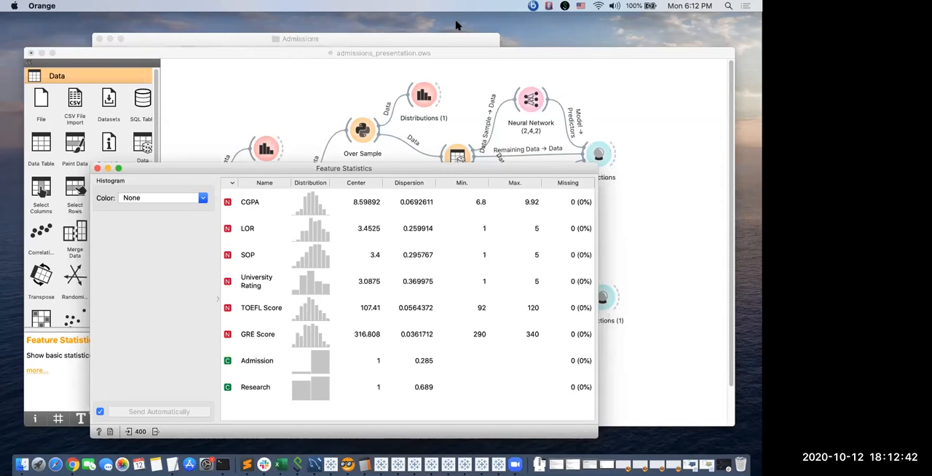
left_click(97, 168)
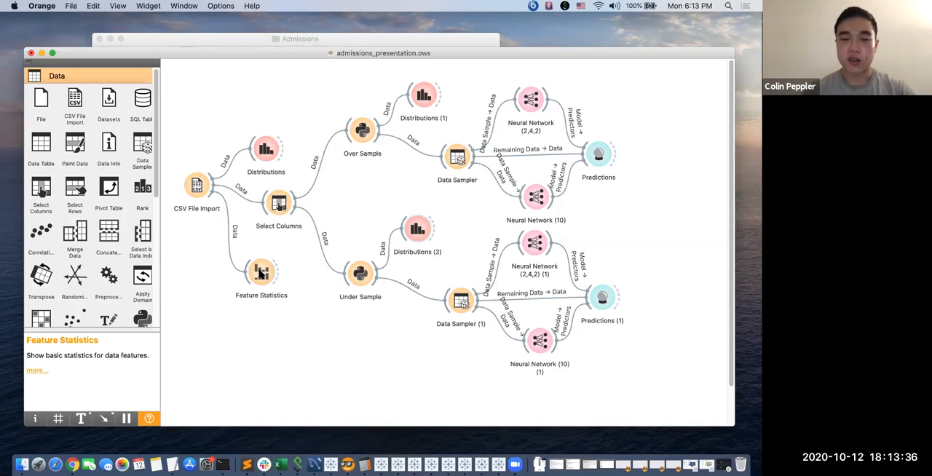
left_click(262, 275)
key("BackSpace")
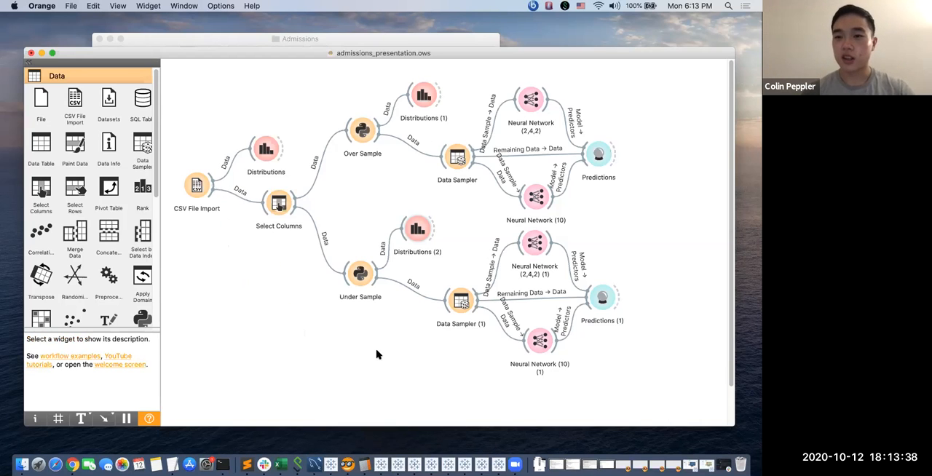